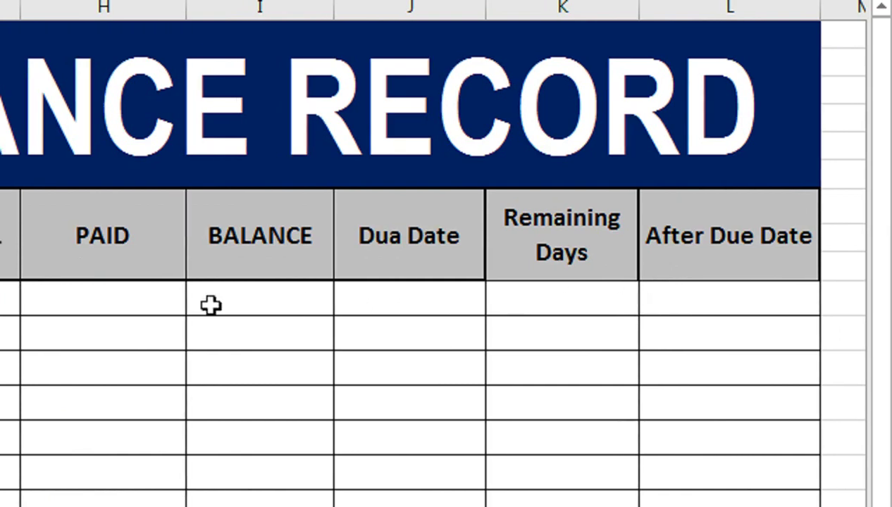
In G10 of the TOTAL column, enter the formula =E10+F10 to add the first student's admission fee and course fee.
{"action": "left_click", "coordinate": [507, 290]}
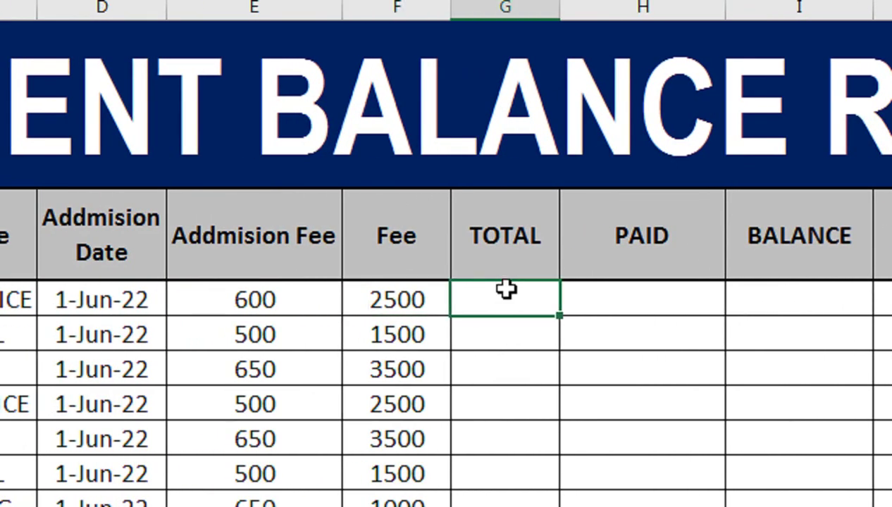
{"action": "type", "text": "="}
{"action": "key", "text": "Left"}
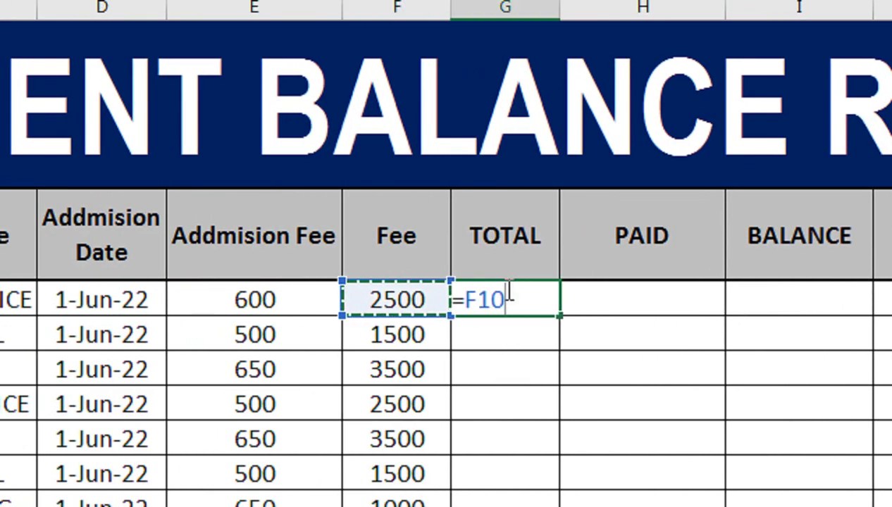
{"action": "key", "text": "Left"}
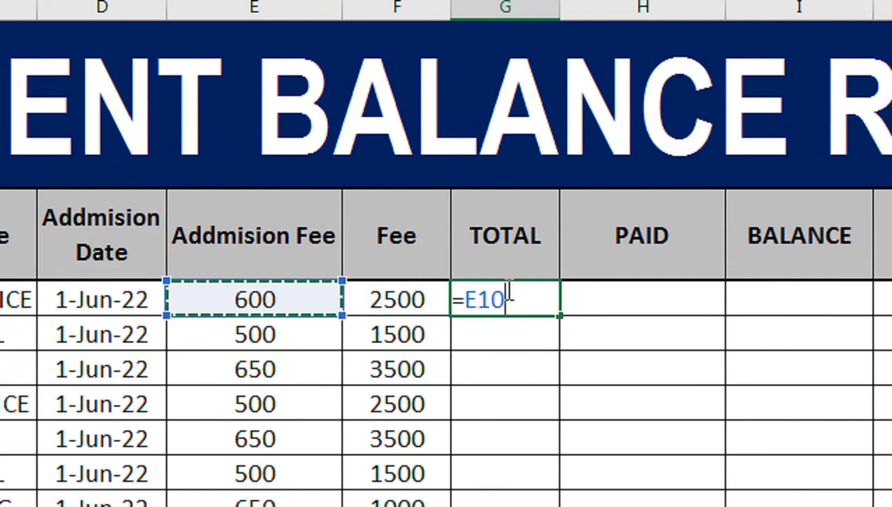
{"action": "type", "text": "+"}
{"action": "key", "text": "Left"}
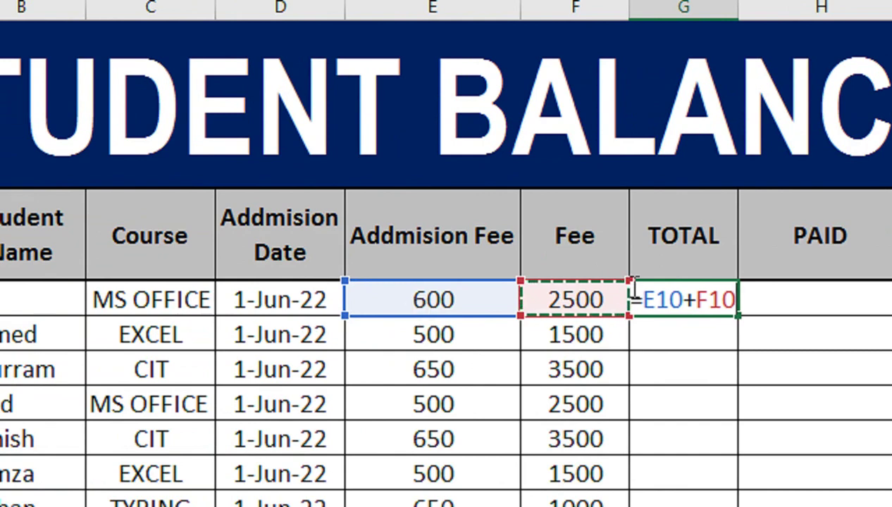
{"action": "key", "text": "Return"}
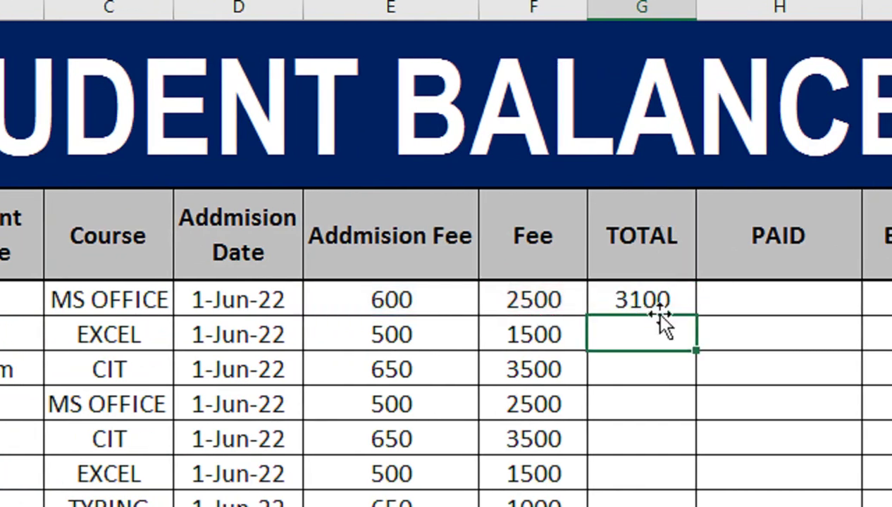
Fill the TOTAL formula from G10 down to the last student row, G17.
{"action": "left_click", "coordinate": [666, 298]}
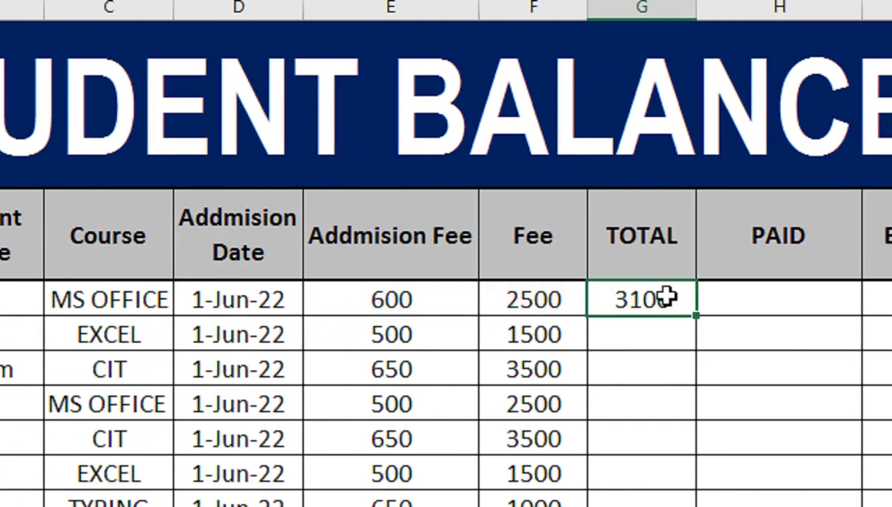
{"action": "left_click_drag", "start_coordinate": [696, 317], "coordinate": [669, 506]}
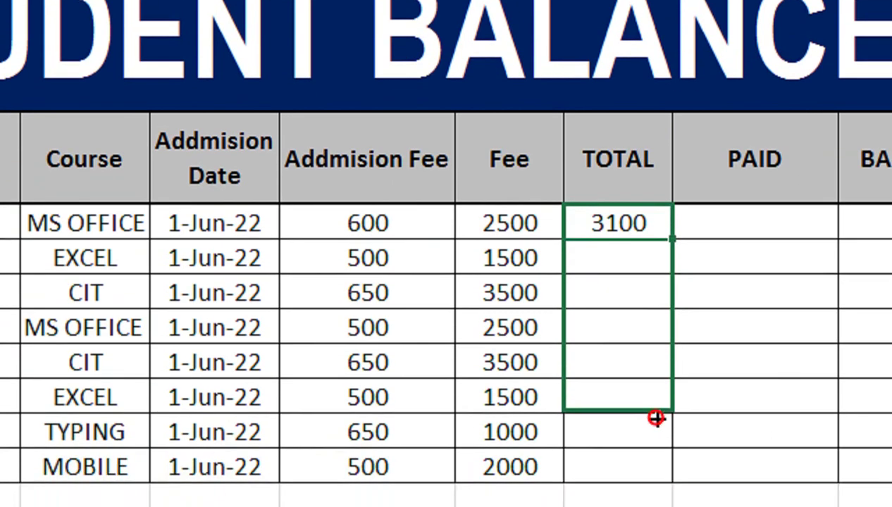
{"action": "left_click_drag", "start_coordinate": [646, 386], "coordinate": [647, 387]}
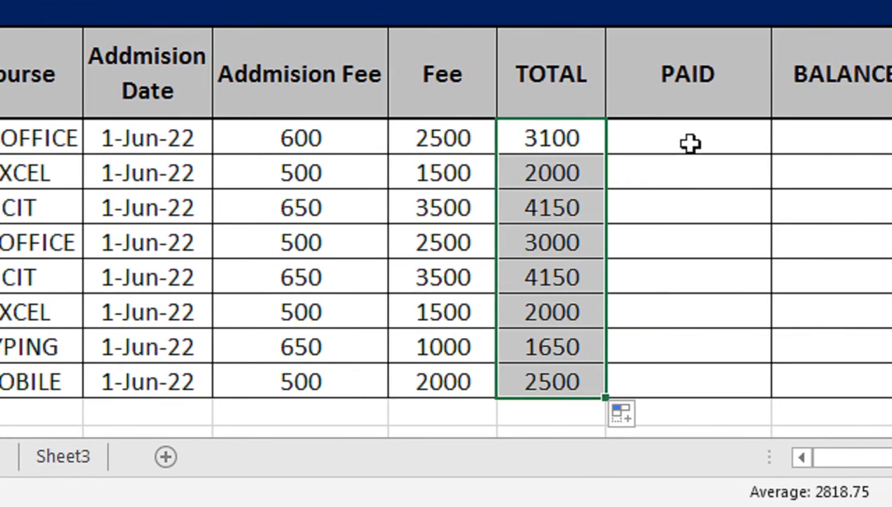
Enter the paid amounts for the first two students: 2500 in H10 and 2000 in H11.
{"action": "left_click", "coordinate": [689, 137]}
{"action": "double_click", "coordinate": [659, 143]}
{"action": "type", "text": "="}
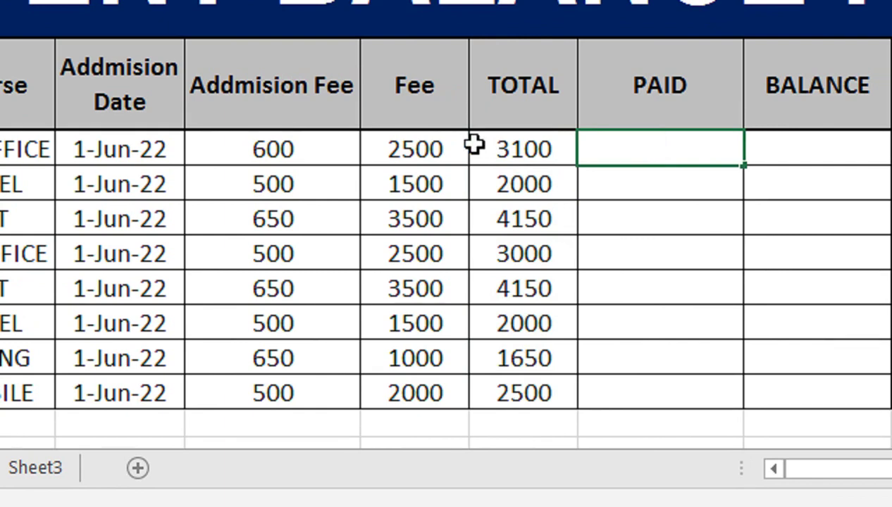
{"action": "key", "text": "Return"}
{"action": "type", "text": "2000"}
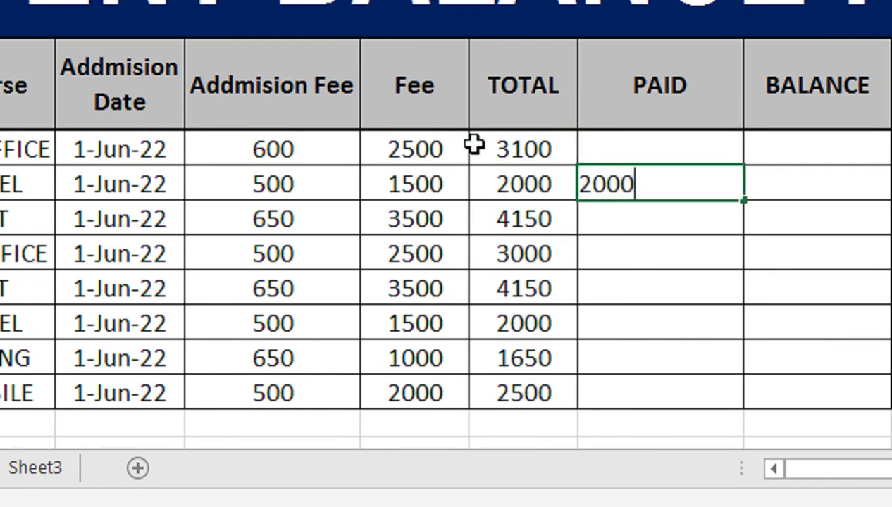
{"action": "key", "text": "Return"}
{"action": "key", "text": "Up"}
{"action": "key", "text": "Up"}
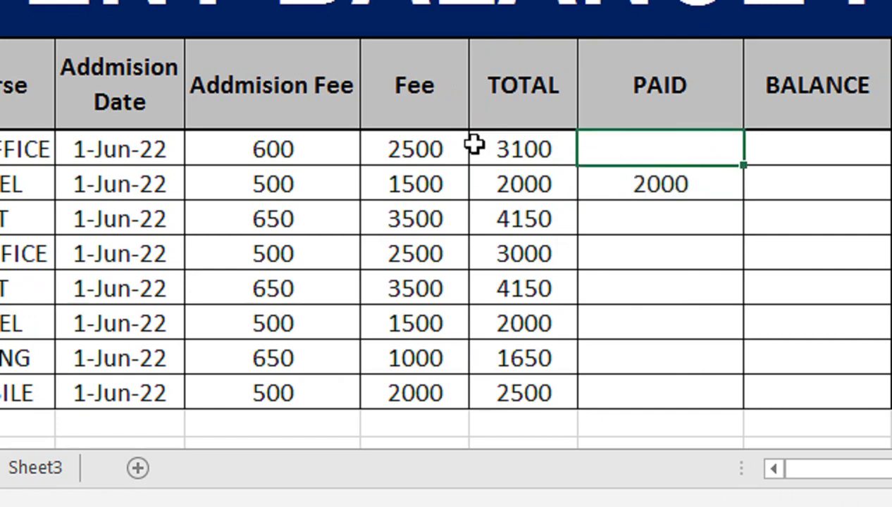
{"action": "type", "text": "25000"}
{"action": "key", "text": "BackSpace"}
{"action": "key", "text": "Return"}
{"action": "key", "text": "Down"}
{"action": "key", "text": "Down"}
{"action": "key", "text": "Up"}
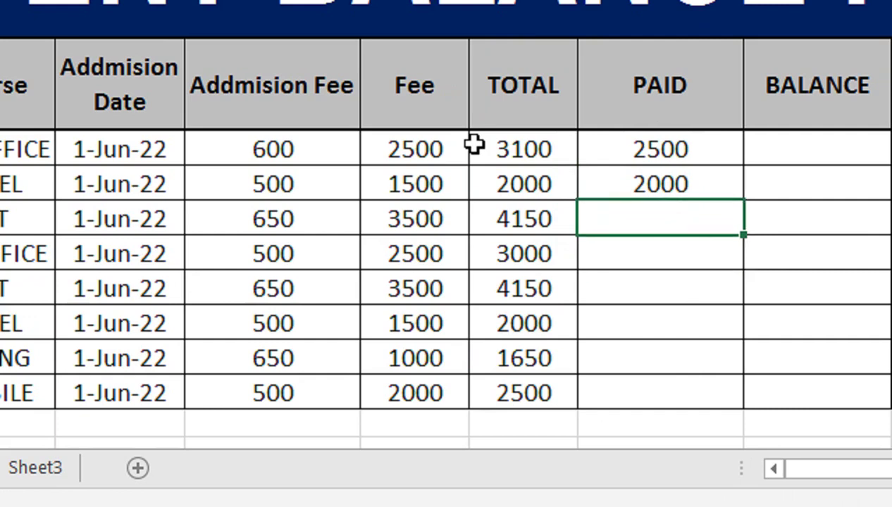
Enter paid amounts of 2500, 2000 and 1500 for the third to fifth students in H12:H14.
{"action": "type", "text": "2500"}
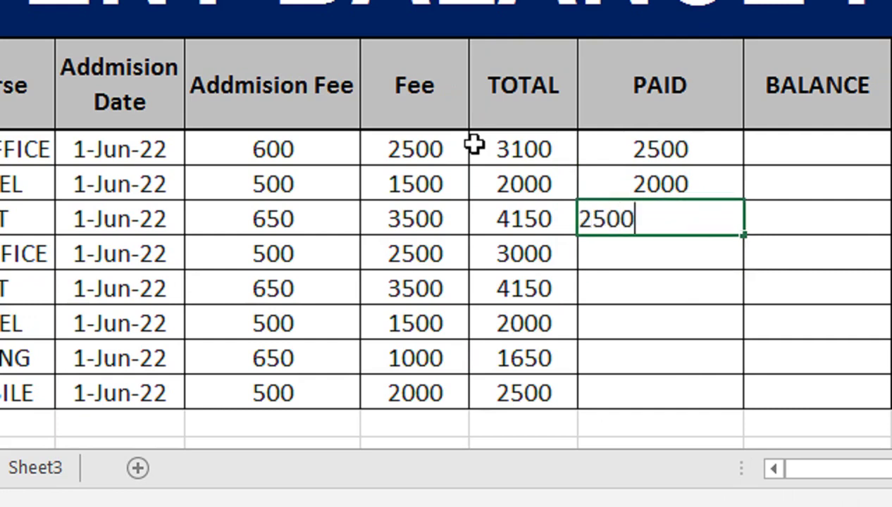
{"action": "key", "text": "Return"}
{"action": "type", "text": "2000"}
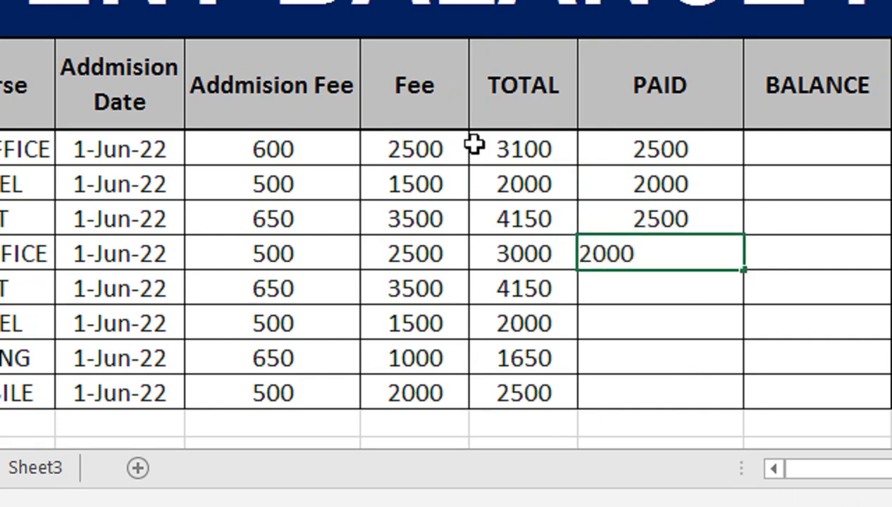
{"action": "key", "text": "Return"}
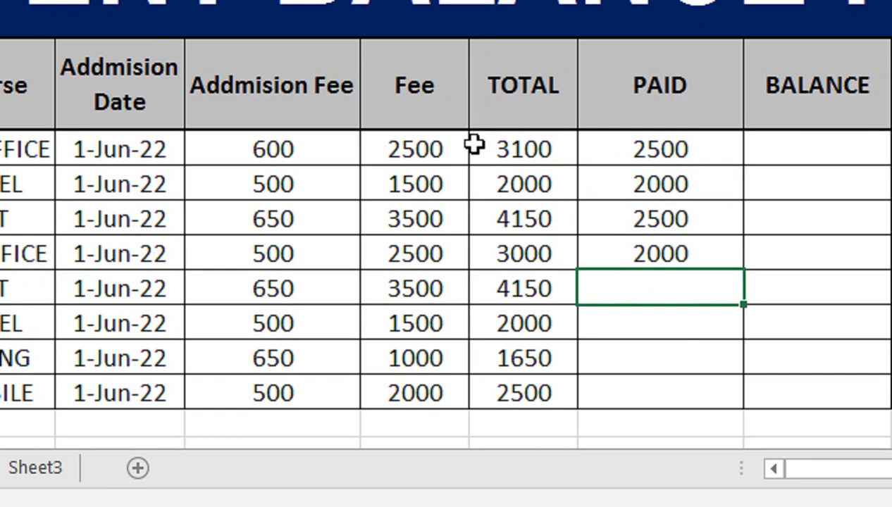
{"action": "type", "text": "1500"}
{"action": "key", "text": "Return"}
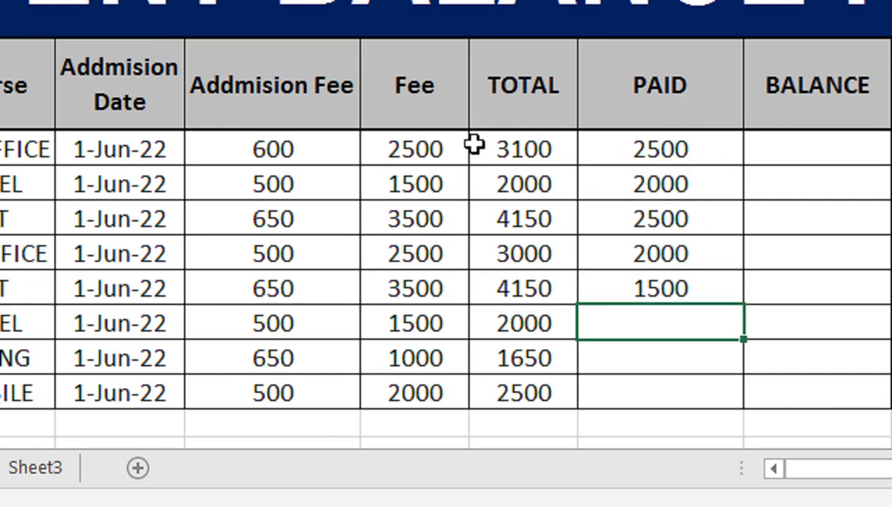
Enter paid amounts of 1000, 1000 and 2500 for the last three students in H15:H17.
{"action": "type", "text": "1000"}
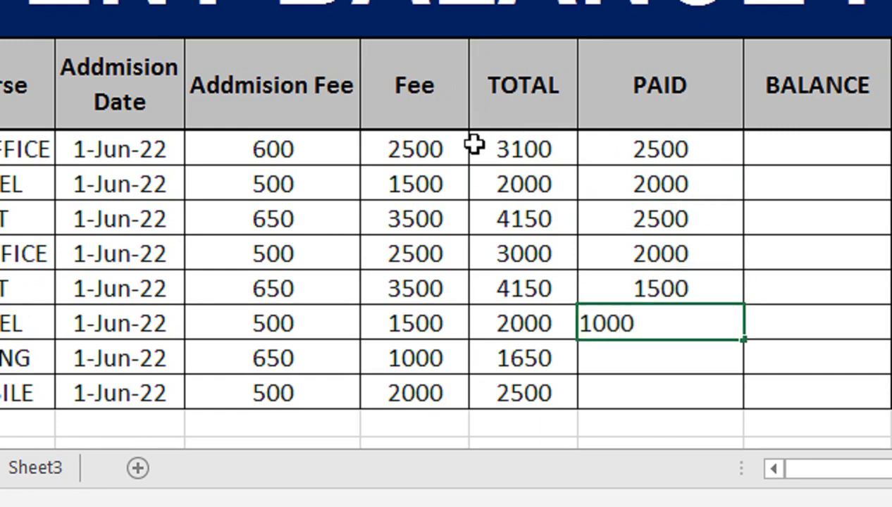
{"action": "key", "text": "Return"}
{"action": "type", "text": "1000"}
{"action": "key", "text": "Return"}
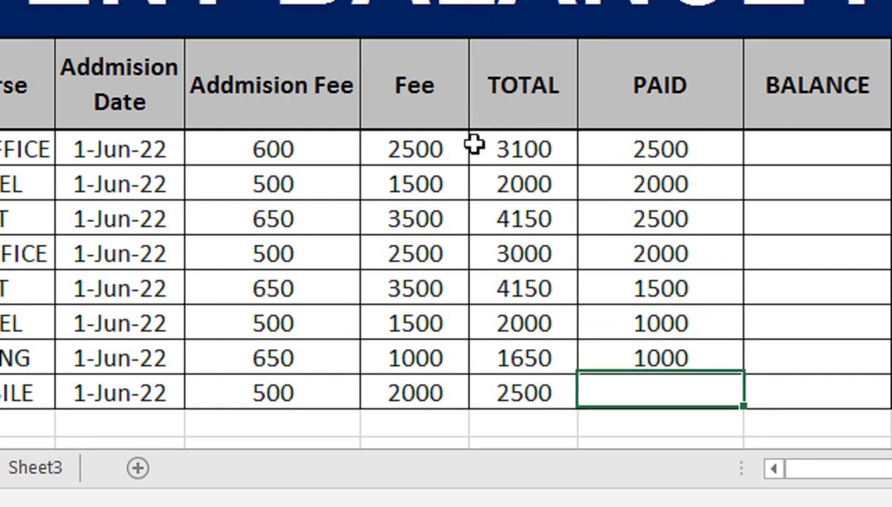
{"action": "type", "text": "2500"}
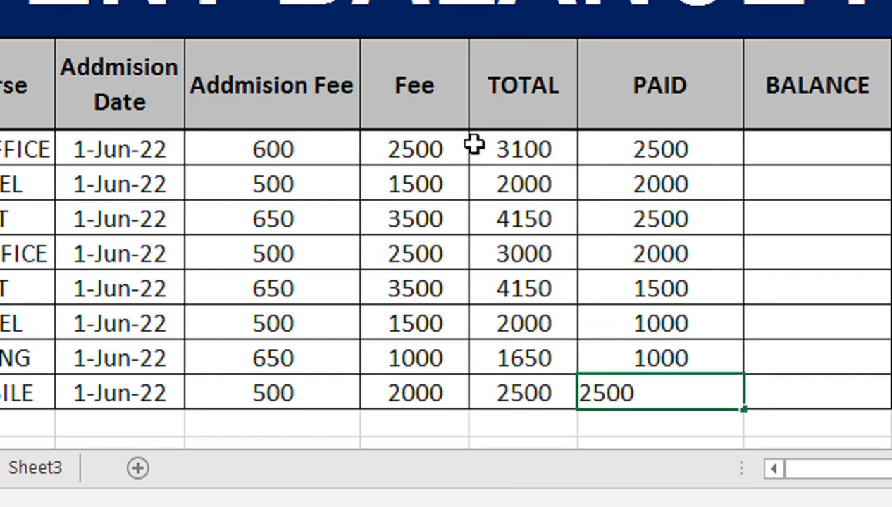
{"action": "key", "text": "Return"}
In I10 of the BALANCE column, enter the formula =G10-H10 to subtract the paid amount from the total.
{"action": "left_click", "coordinate": [820, 153]}
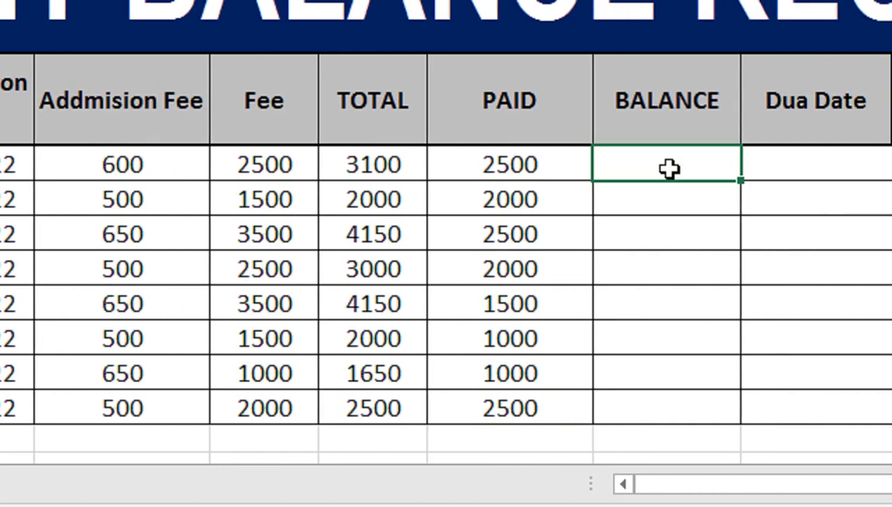
{"action": "type", "text": "="}
{"action": "left_click", "coordinate": [409, 163]}
{"action": "type", "text": "-"}
{"action": "left_click", "coordinate": [468, 163]}
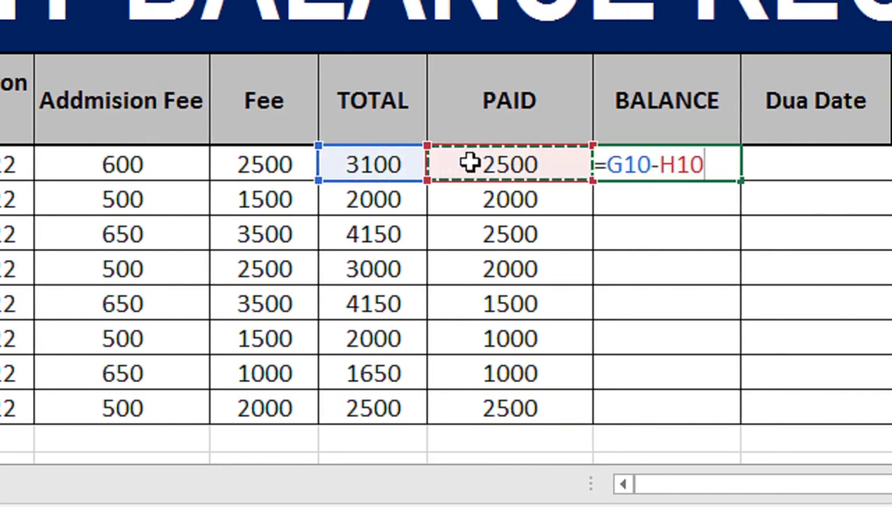
{"action": "key", "text": "Return"}
Fill the BALANCE formula from I10 down to I17 and apply the comma number style to the range.
{"action": "left_click", "coordinate": [702, 164]}
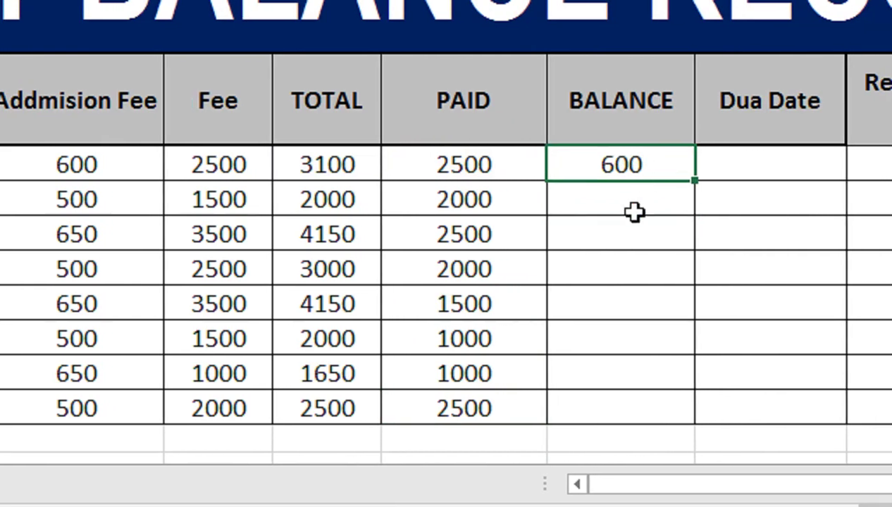
{"action": "left_click_drag", "start_coordinate": [696, 181], "coordinate": [680, 439]}
{"action": "left_click_drag", "start_coordinate": [640, 412], "coordinate": [641, 410]}
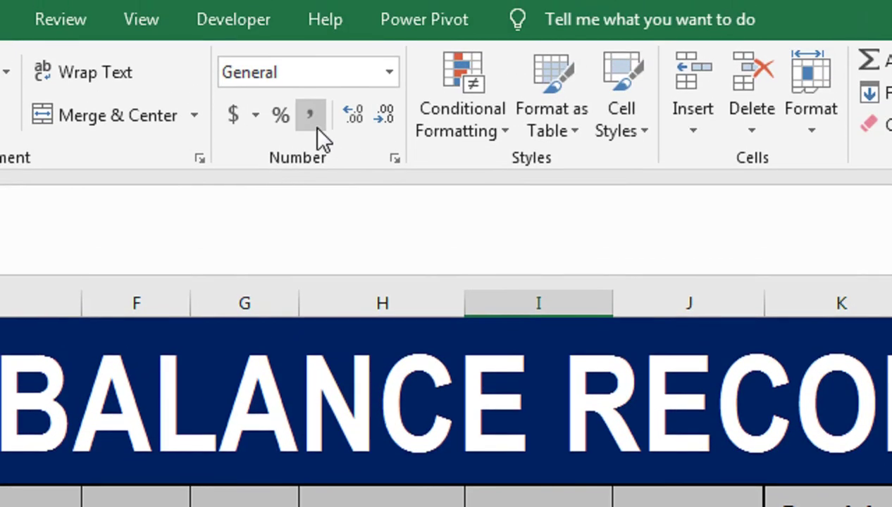
{"action": "left_click", "coordinate": [313, 127]}
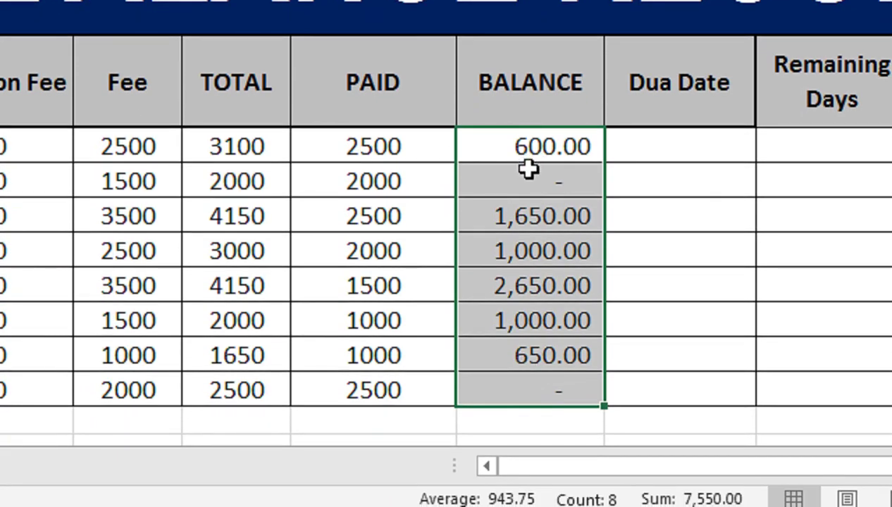
Change the first student's admission date in D10 to 15-Apr-22.
{"action": "left_click", "coordinate": [646, 150]}
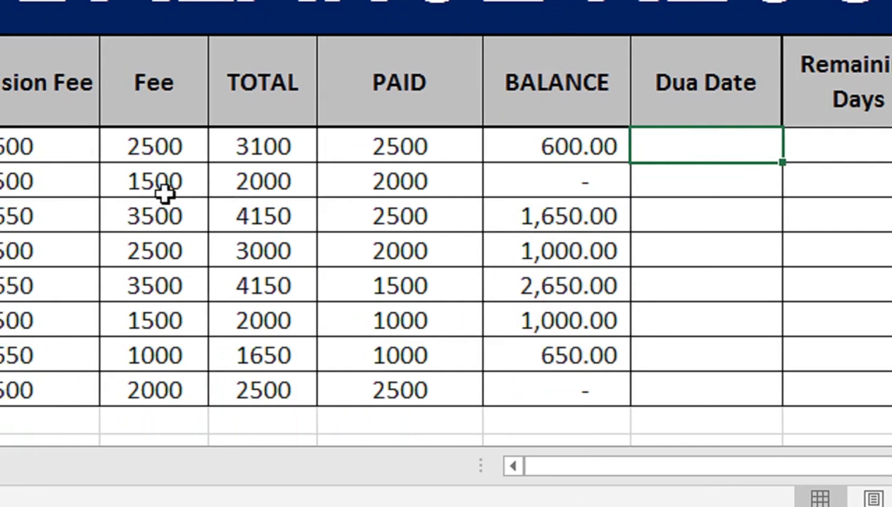
{"action": "left_click", "coordinate": [260, 145]}
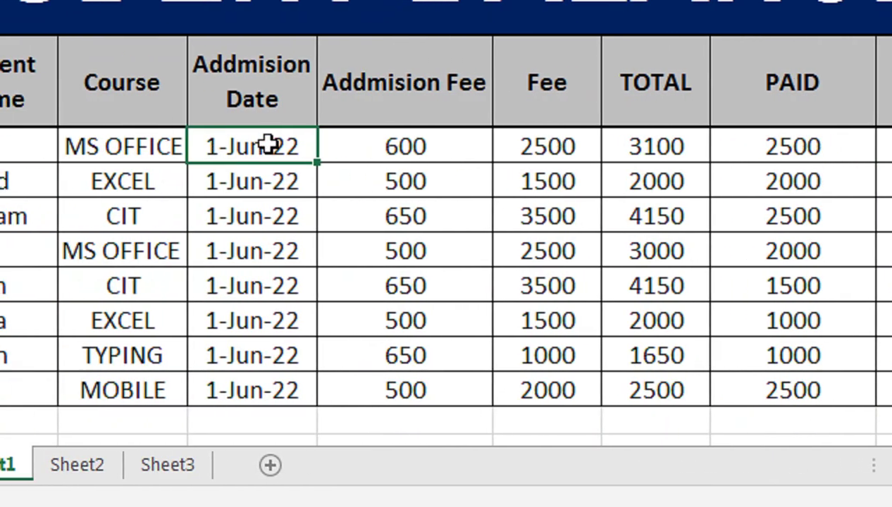
{"action": "type", "text": "1"}
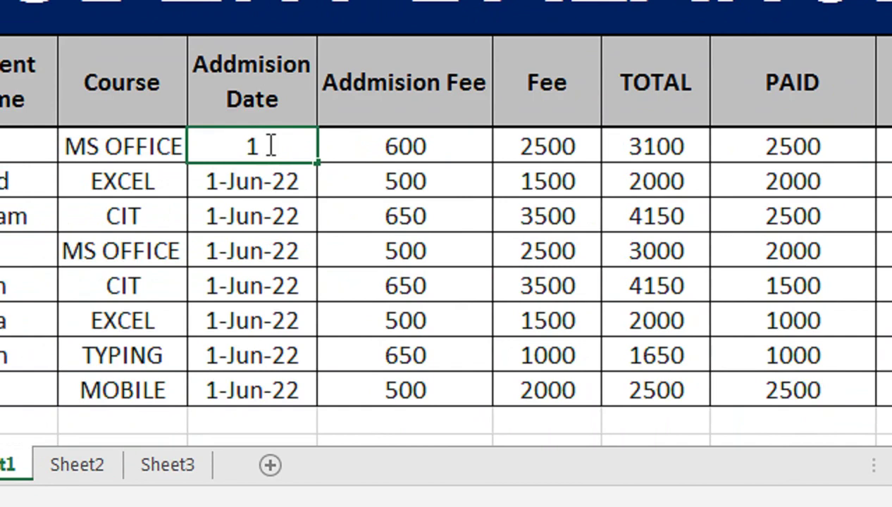
{"action": "type", "text": "-apr-202"}
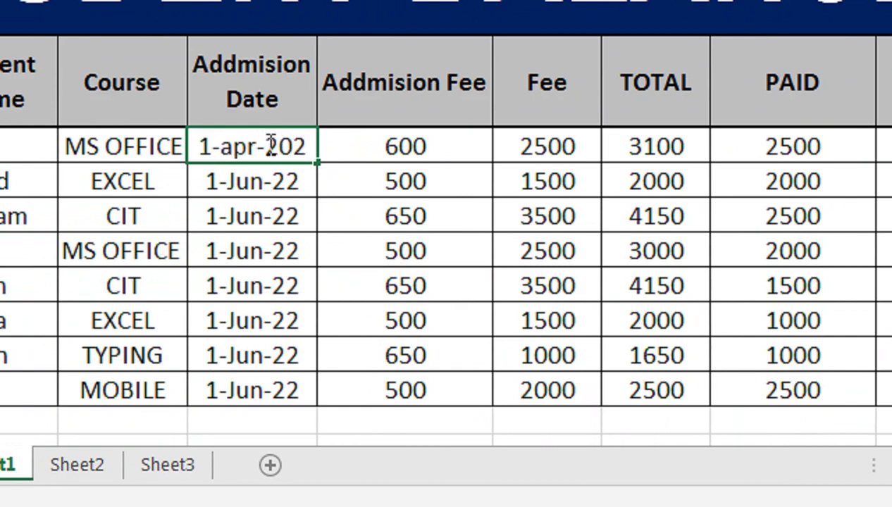
{"action": "type", "text": "2"}
{"action": "key", "text": "Return"}
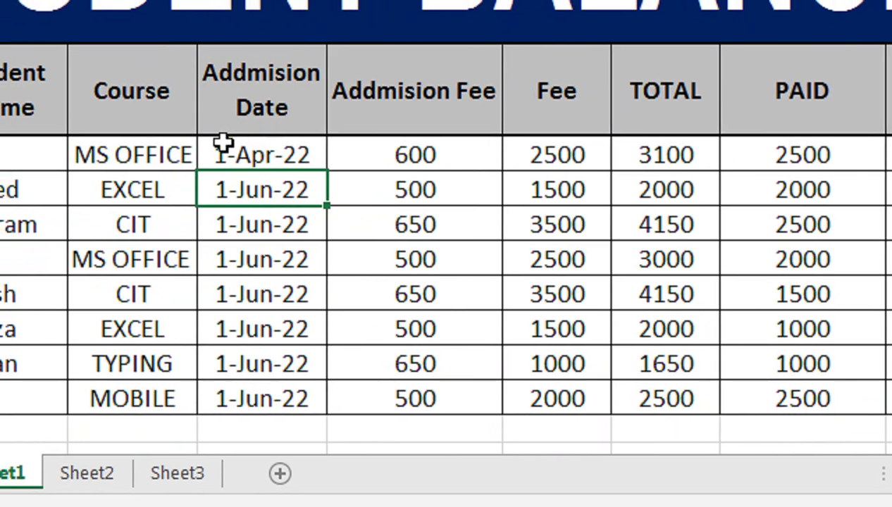
{"action": "double_click", "coordinate": [227, 139]}
{"action": "type", "text": "5"}
{"action": "key", "text": "Return"}
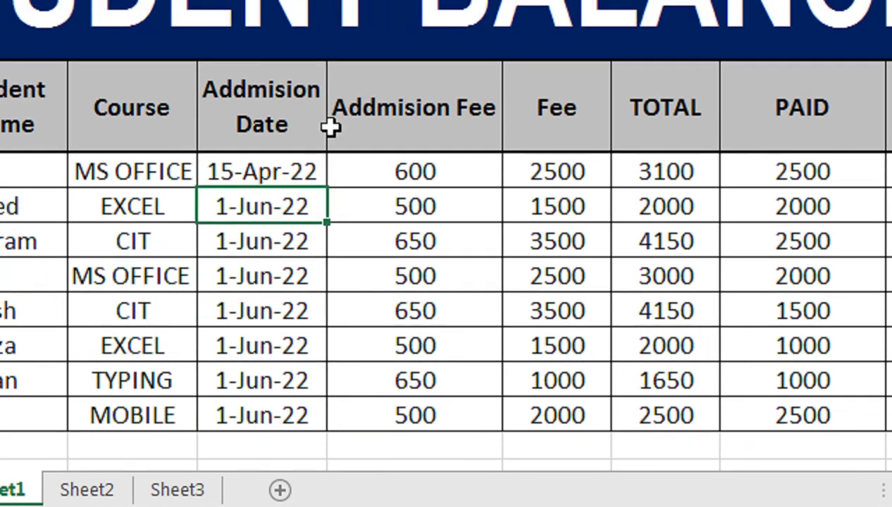
Set the admission dates of the second to fourth students in D11:D13 to 12-Apr-22, 13-Apr-22 and 16-Apr-22.
{"action": "type", "text": "12-apr-22"}
{"action": "key", "text": "Return"}
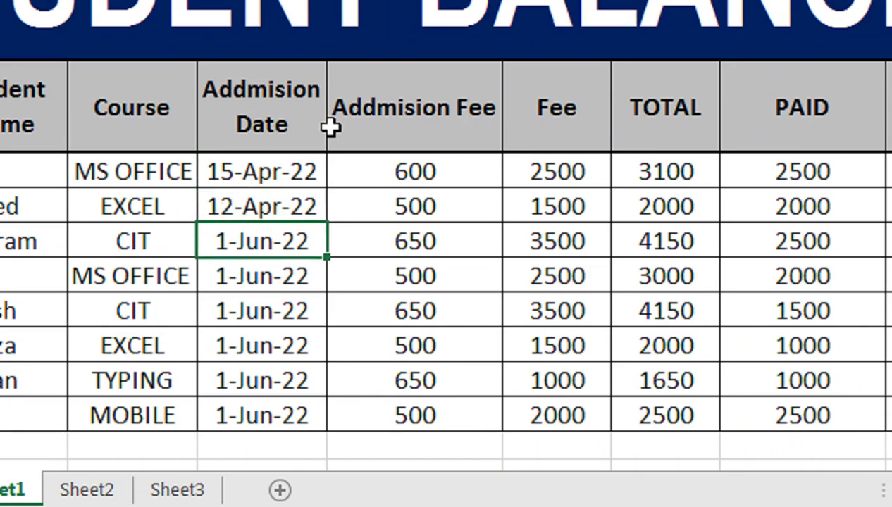
{"action": "type", "text": "13-apr-22"}
{"action": "key", "text": "Return"}
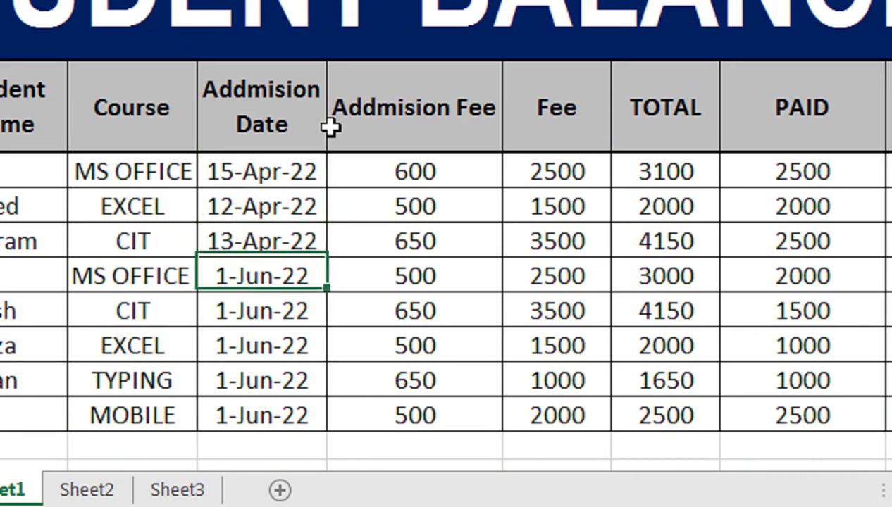
{"action": "type", "text": "1"}
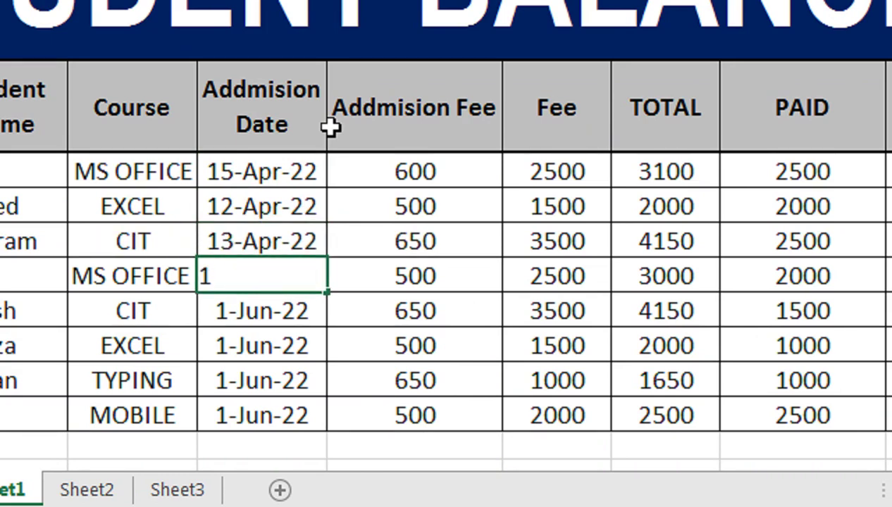
{"action": "type", "text": "6-apr-2"}
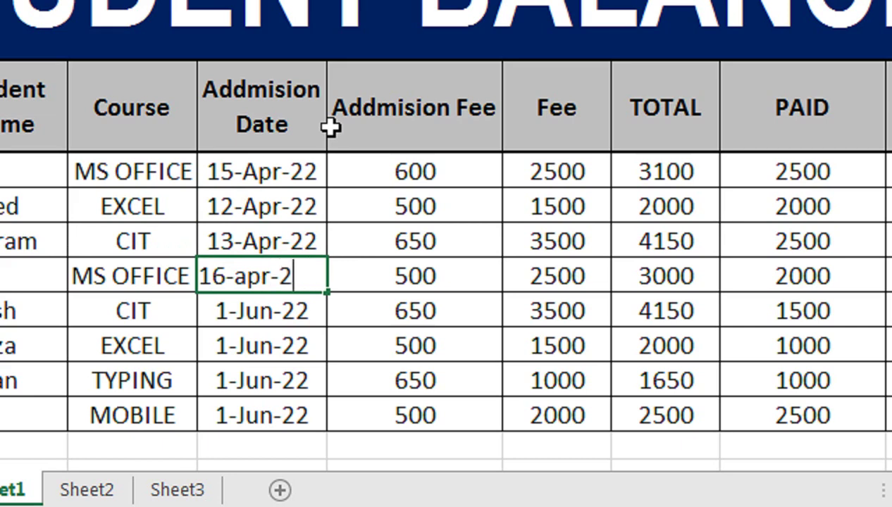
{"action": "type", "text": "2022"}
{"action": "key", "text": "Return"}
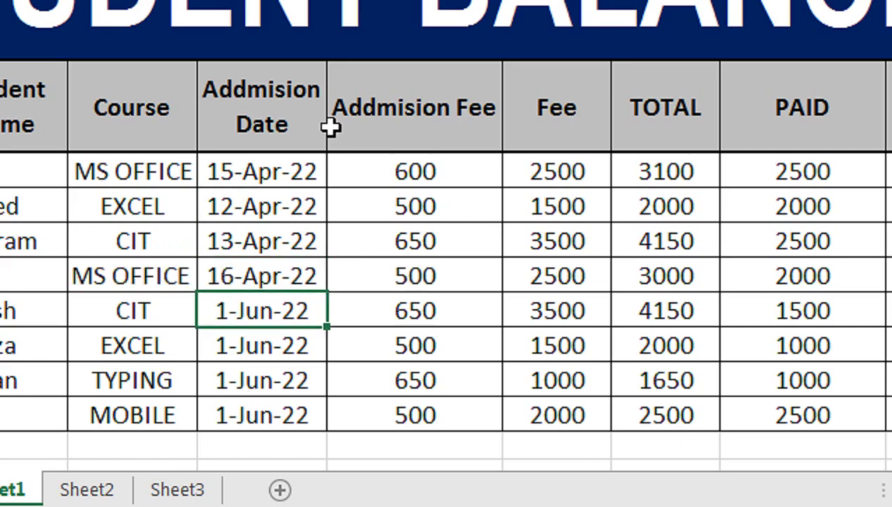
Set the admission date in D14 to 15-Apr-22 and fill it down through D17 for the last four students.
{"action": "type", "text": "15-apr-2022"}
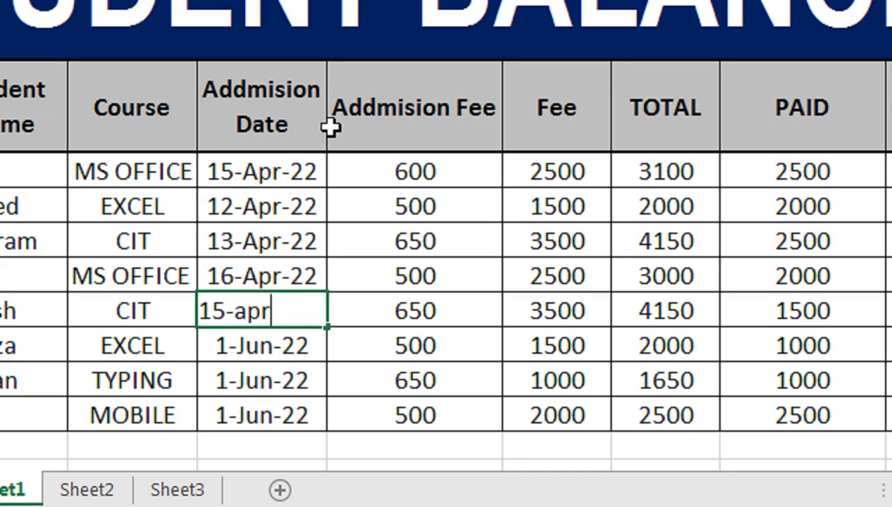
{"action": "key", "text": "Return"}
{"action": "key", "text": "Up"}
{"action": "key", "text": "shift+Down"}
{"action": "key", "text": "shift+Down"}
{"action": "key", "text": "shift+Down"}
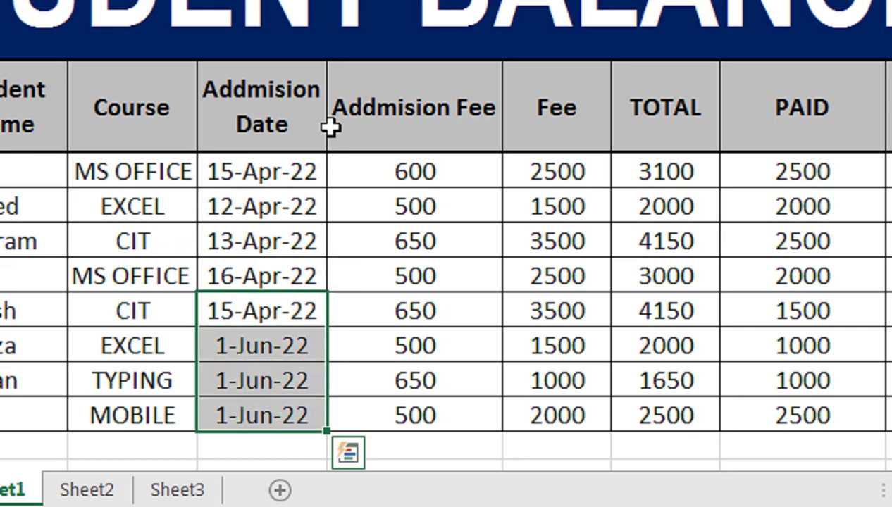
{"action": "key", "text": "ctrl+d"}
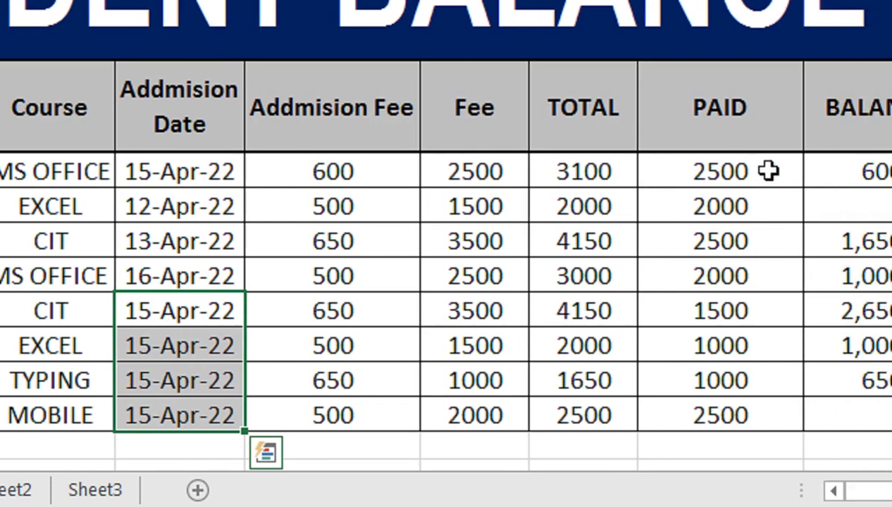
Enter 20-Apr-22 as the first student's due date in J10.
{"action": "left_click", "coordinate": [723, 169]}
{"action": "type", "text": "2"}
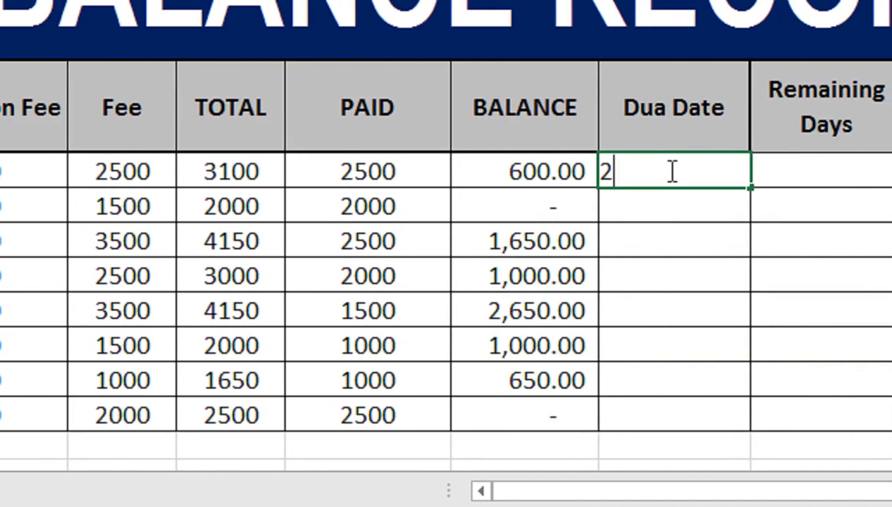
{"action": "type", "text": "0-apr-2022"}
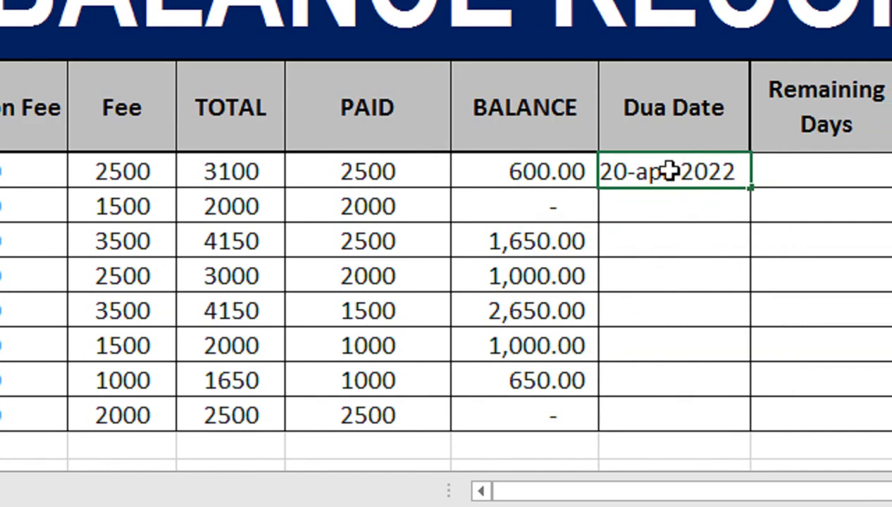
{"action": "key", "text": "Return"}
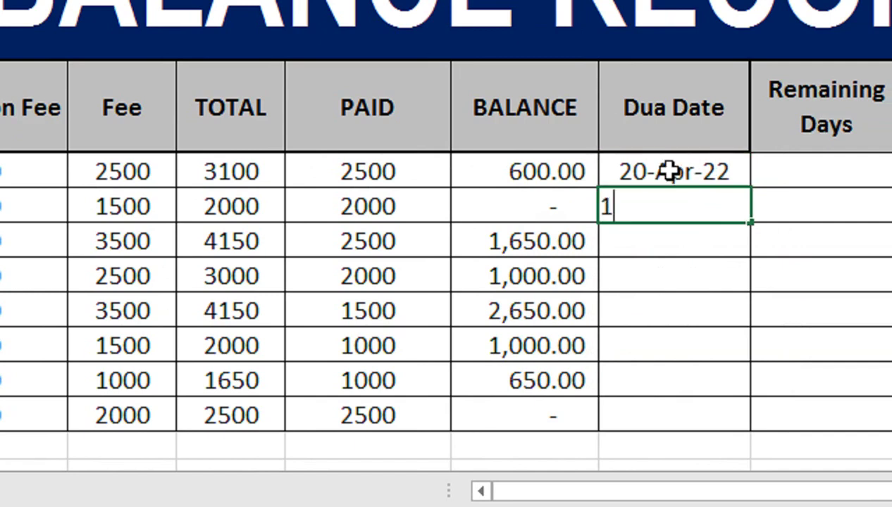
Enter 16-Apr-22 as the second student's due date in J11.
{"action": "type", "text": "16-apr-20200"}
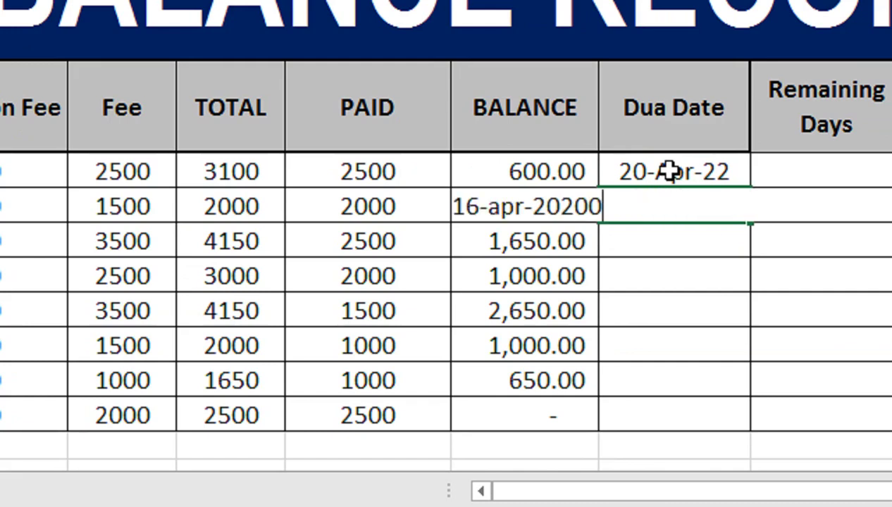
{"action": "key", "text": "Return"}
{"action": "key", "text": "Up"}
{"action": "key", "text": "F2"}
{"action": "key", "text": "BackSpace"}
{"action": "key", "text": "BackSpace"}
{"action": "type", "text": "2"}
{"action": "key", "text": "ctrl+Return"}
{"action": "key", "text": "Down"}
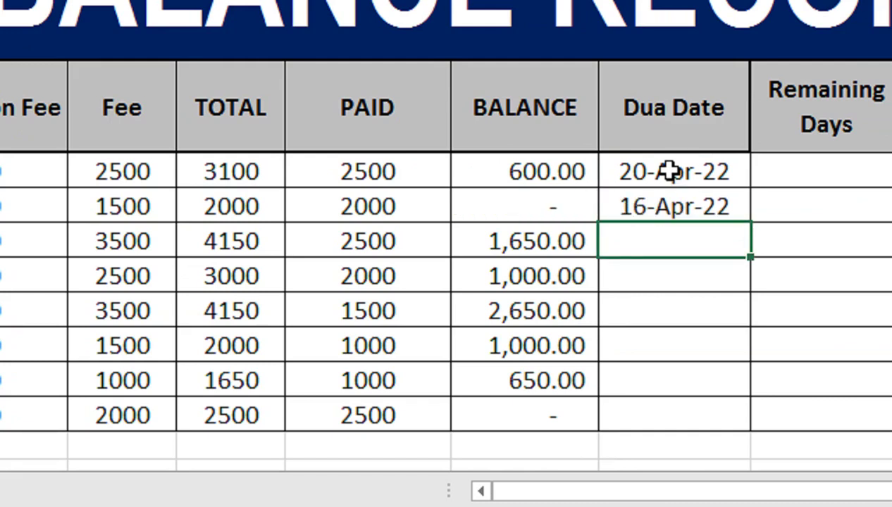
Enter the due dates of the third and fourth students in J12:J13 as 18-Apr-22 and 25-Apr-22.
{"action": "type", "text": "18ap"}
{"action": "key", "text": "BackSpace"}
{"action": "key", "text": "BackSpace"}
{"action": "key", "text": "BackSpace"}
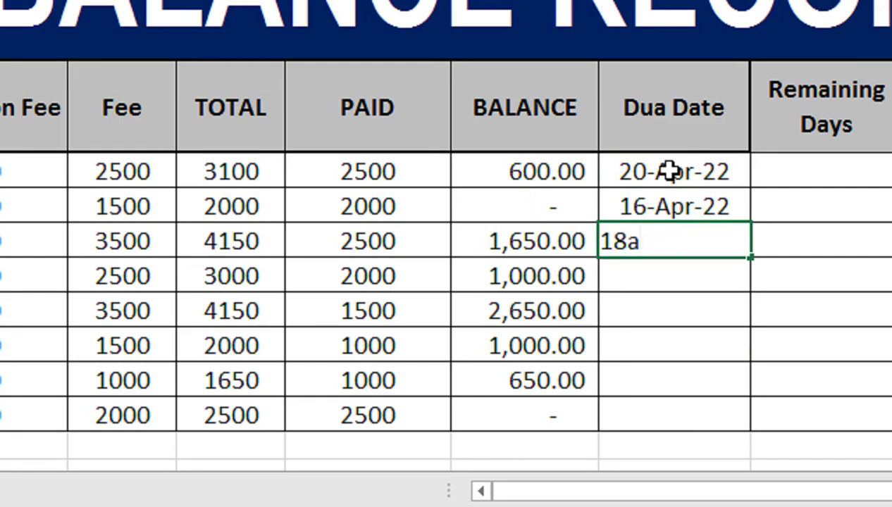
{"action": "type", "text": "-apr-2022"}
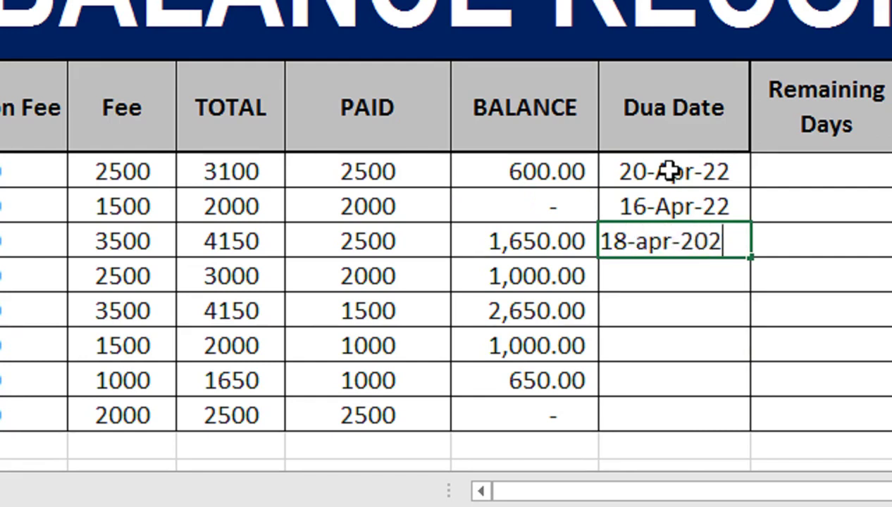
{"action": "key", "text": "Return"}
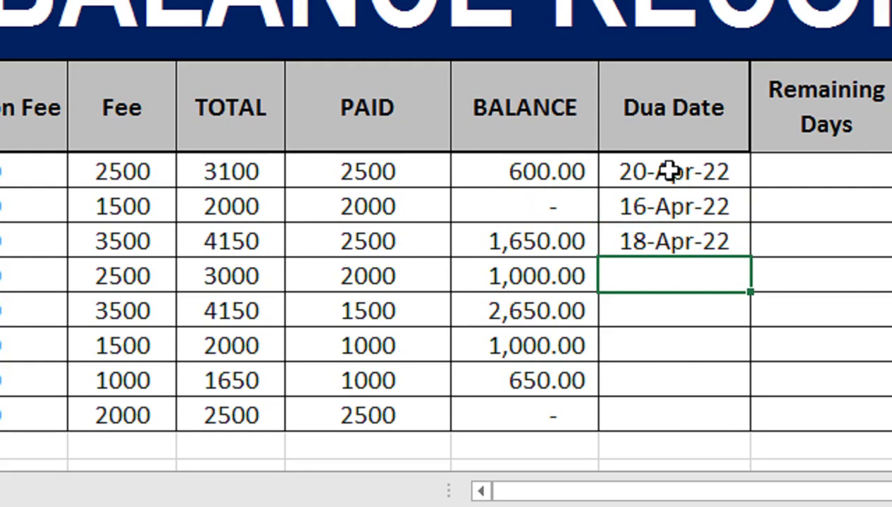
{"action": "scroll", "coordinate": [654, 166], "scroll_direction": "left", "scroll_amount": 5}
{"action": "scroll", "coordinate": [359, 299], "scroll_direction": "right", "scroll_amount": 3}
{"action": "scroll", "coordinate": [799, 317], "scroll_direction": "right", "scroll_amount": 2}
{"action": "type", "text": "25-apr-2022"}
{"action": "key", "text": "Return"}
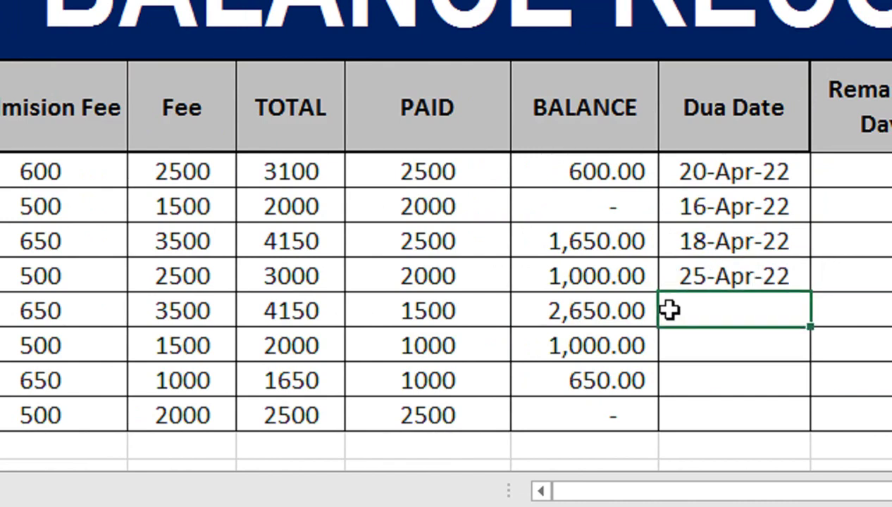
Enter the due date 22-Apr-22 in J14 and fill it down through J17 for the remaining students.
{"action": "type", "text": "22-ap"}
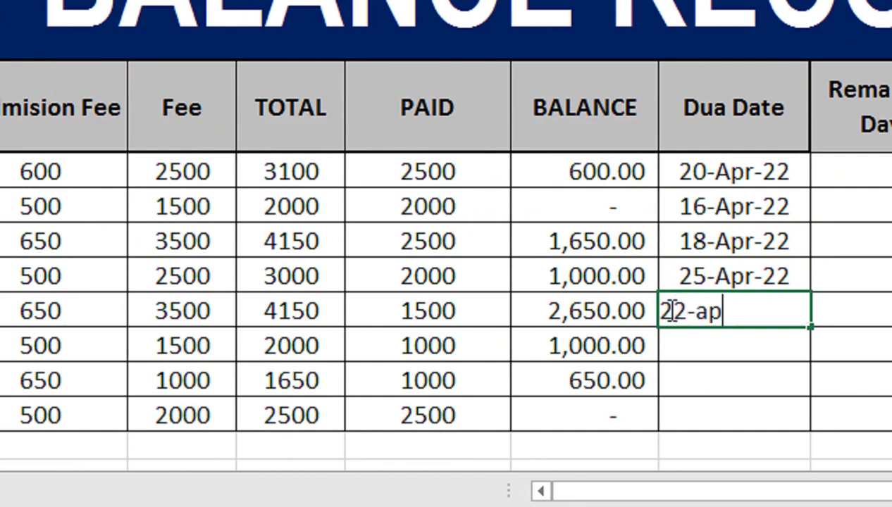
{"action": "type", "text": "r-22"}
{"action": "key", "text": "Return"}
{"action": "left_click", "coordinate": [669, 311]}
{"action": "key", "text": "shift+Down"}
{"action": "key", "text": "shift+Down"}
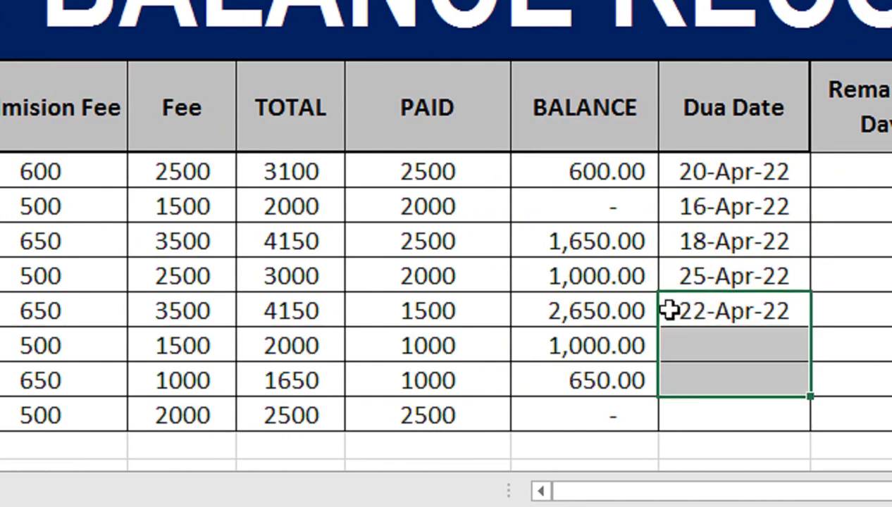
{"action": "key", "text": "shift+Down"}
{"action": "key", "text": "ctrl+d"}
In K10 of the Remaining Days column, enter the formula =J10-TODAY() to subtract the current date from the due date.
{"action": "left_click", "coordinate": [743, 165]}
{"action": "type", "text": "="}
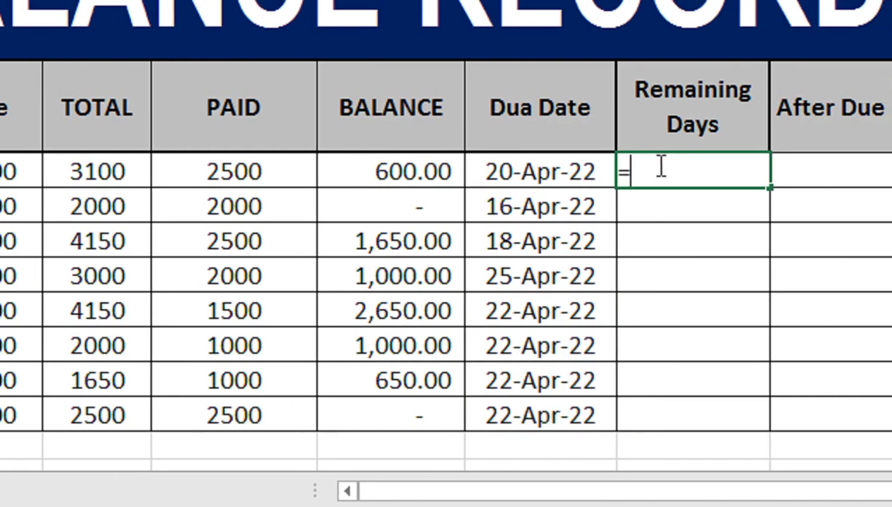
{"action": "key", "text": "Escape"}
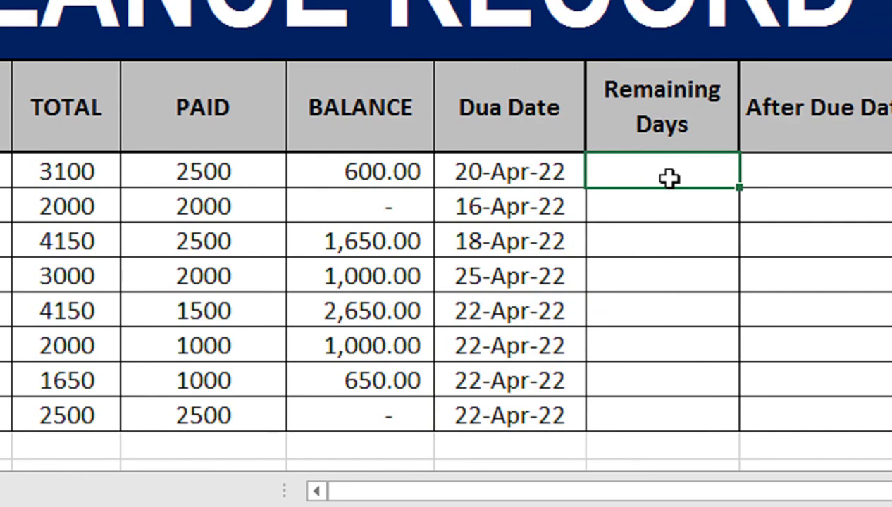
{"action": "type", "text": "="}
{"action": "key", "text": "Left"}
{"action": "type", "text": "-tod"}
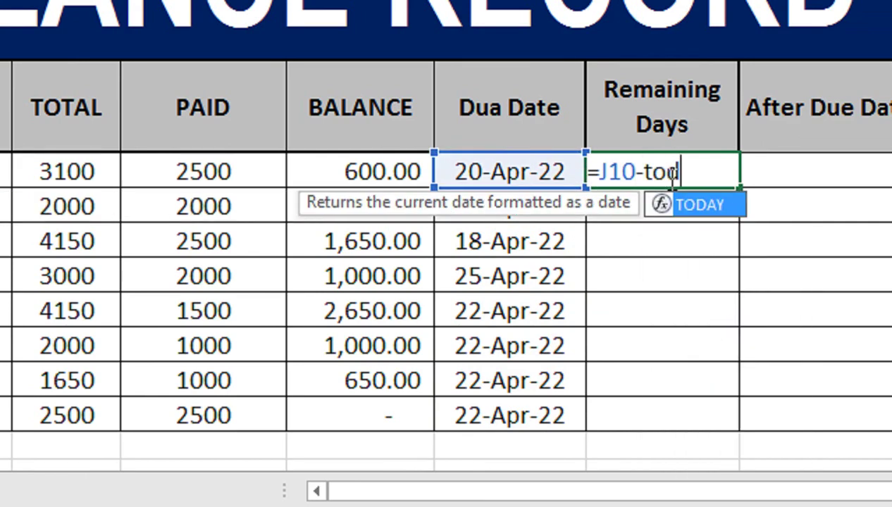
{"action": "type", "text": "ay()"}
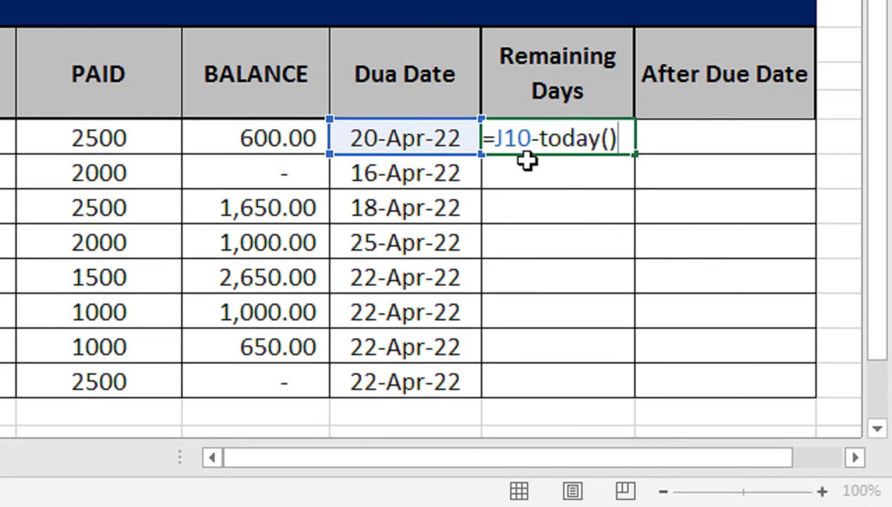
{"action": "key", "text": "Return"}
Set the number format of K10 to General and fill the Remaining Days formula down to K17.
{"action": "left_click", "coordinate": [542, 138]}
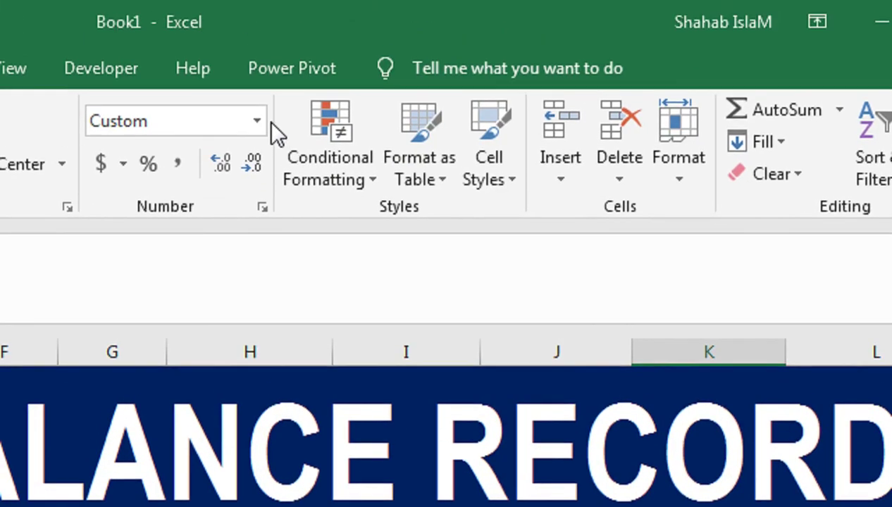
{"action": "left_click", "coordinate": [256, 123]}
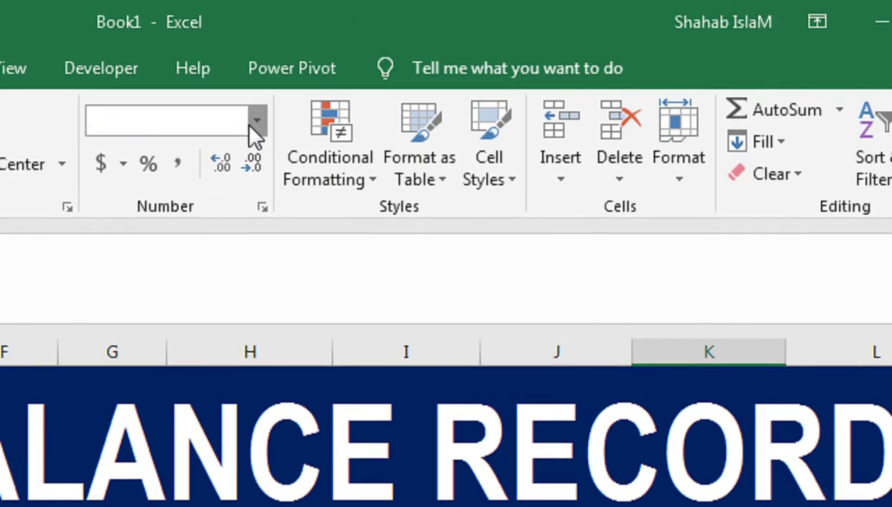
{"action": "left_click", "coordinate": [239, 199]}
{"action": "left_click_drag", "start_coordinate": [665, 178], "coordinate": [639, 409]}
In L10 of the After Due Date column, enter the formula =IF(K10<=1,200,0) to charge a late fee of 200.
{"action": "left_click", "coordinate": [735, 166]}
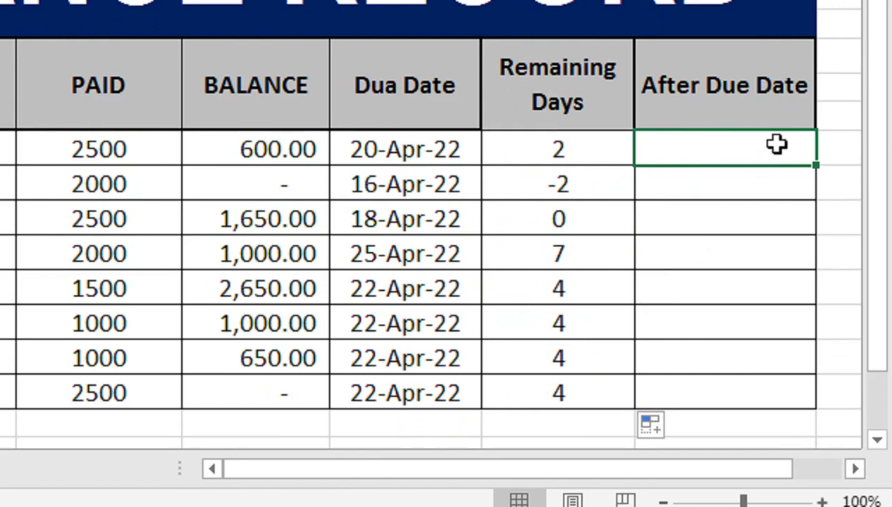
{"action": "type", "text": "=I"}
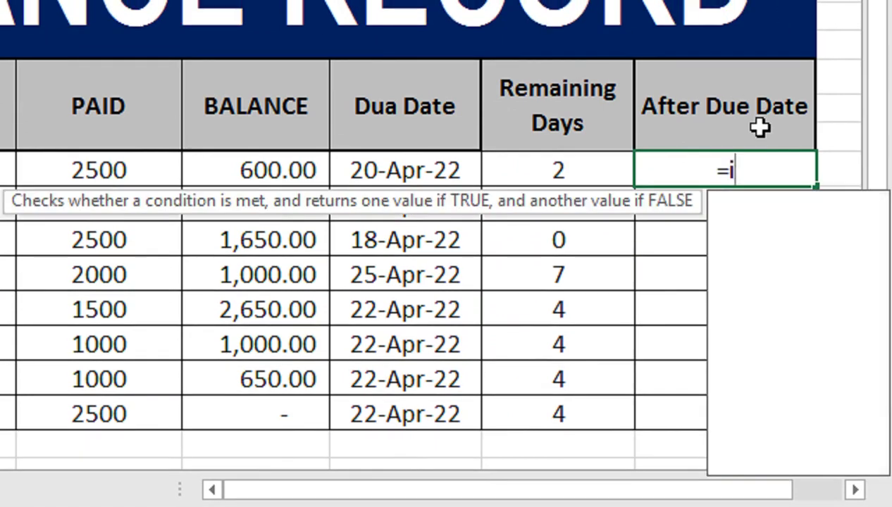
{"action": "type", "text": "F("}
{"action": "key", "text": "Left"}
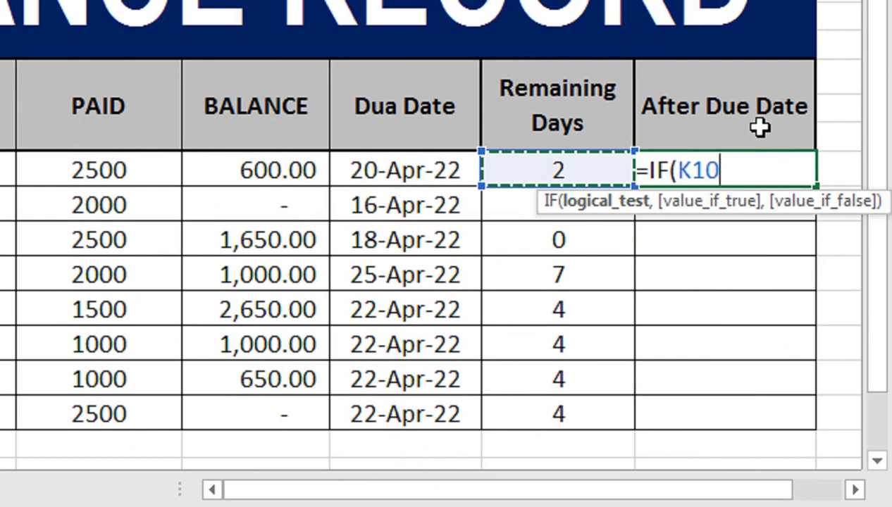
{"action": "type", "text": "<"}
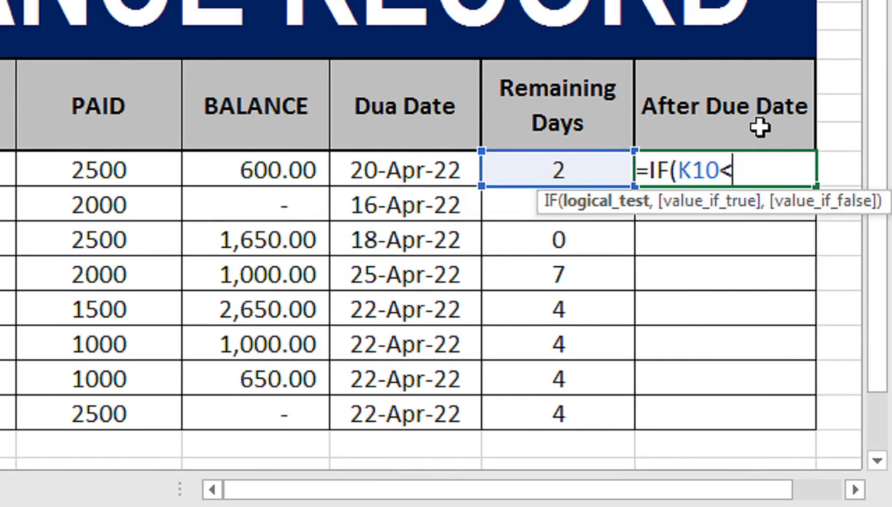
{"action": "type", "text": "=1,"}
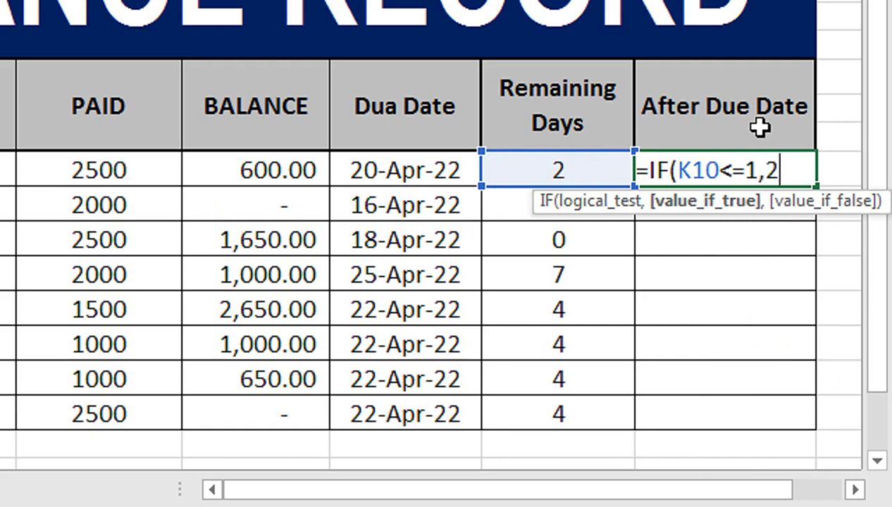
{"action": "type", "text": "200,"}
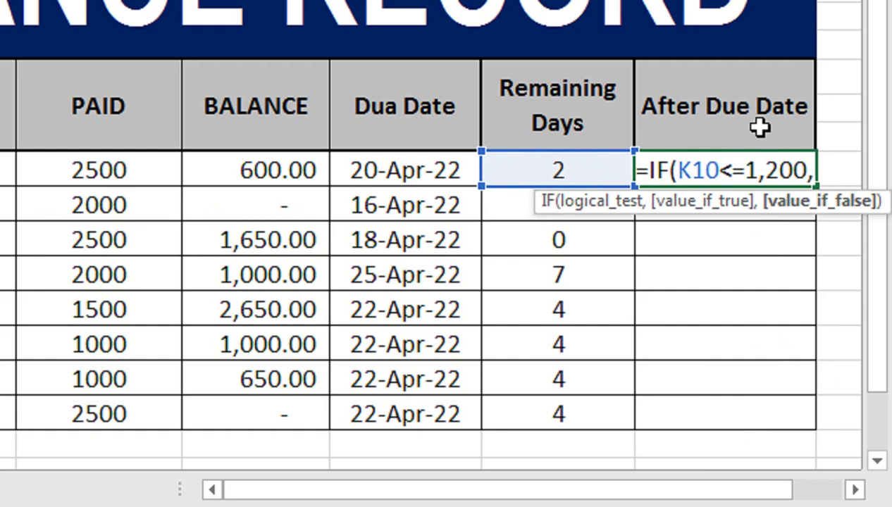
{"action": "type", "text": "0"}
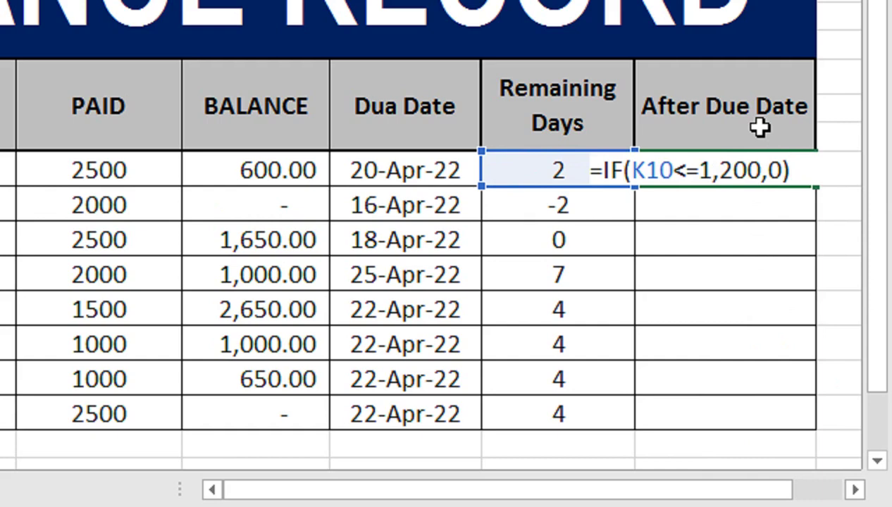
{"action": "key", "text": "Return"}
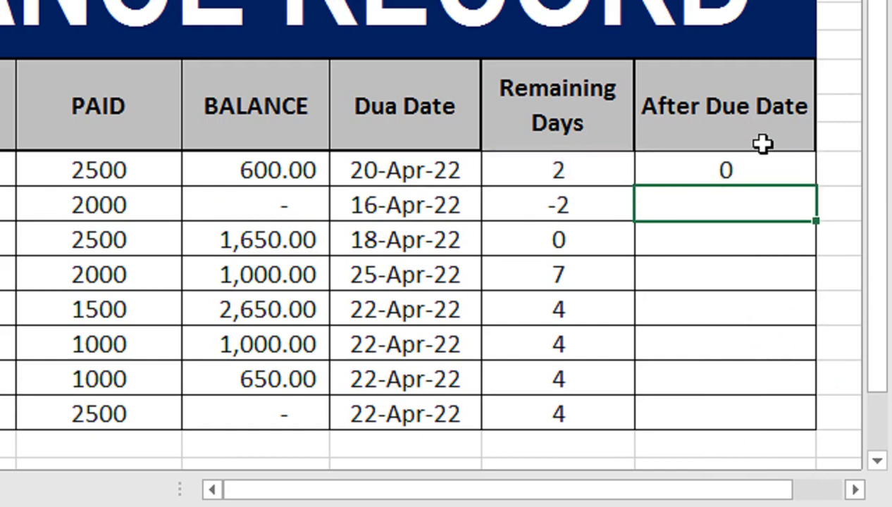
Fill the After Due Date formula from L10 down to L17 and apply the comma number style to the range.
{"action": "left_click", "coordinate": [755, 160]}
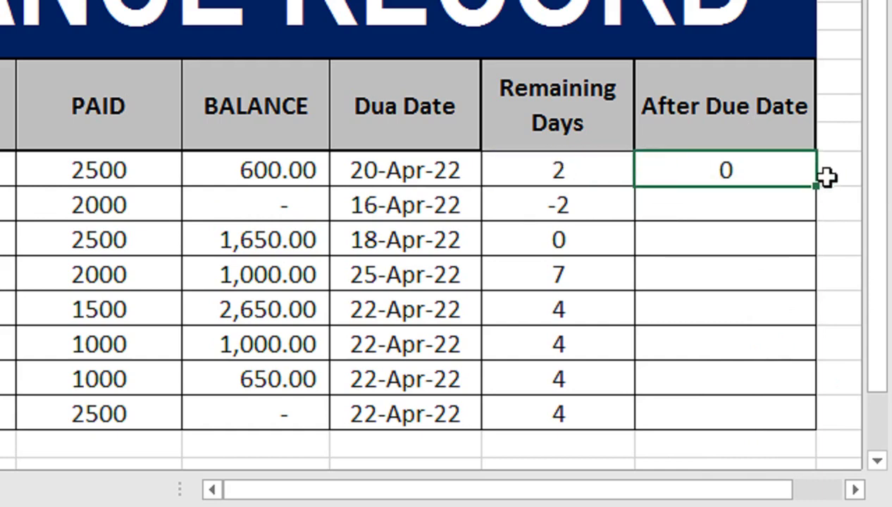
{"action": "left_click_drag", "start_coordinate": [815, 185], "coordinate": [816, 433]}
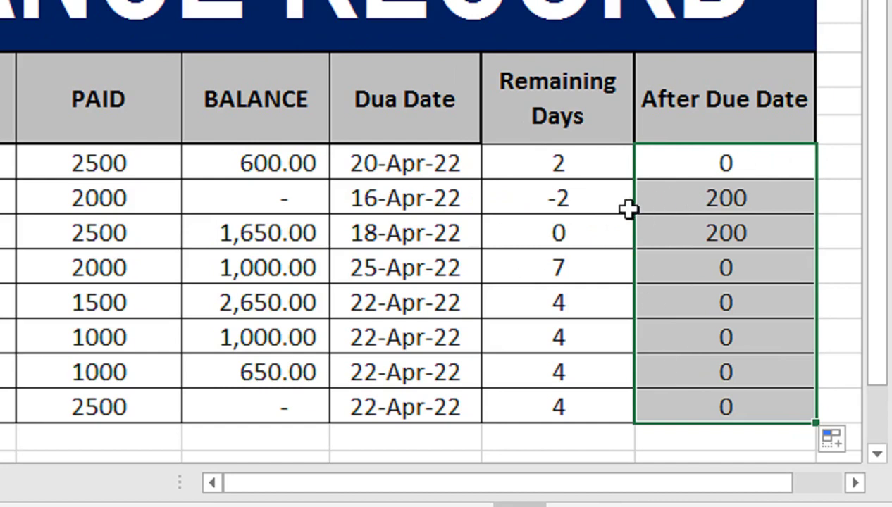
{"action": "left_click", "coordinate": [681, 161]}
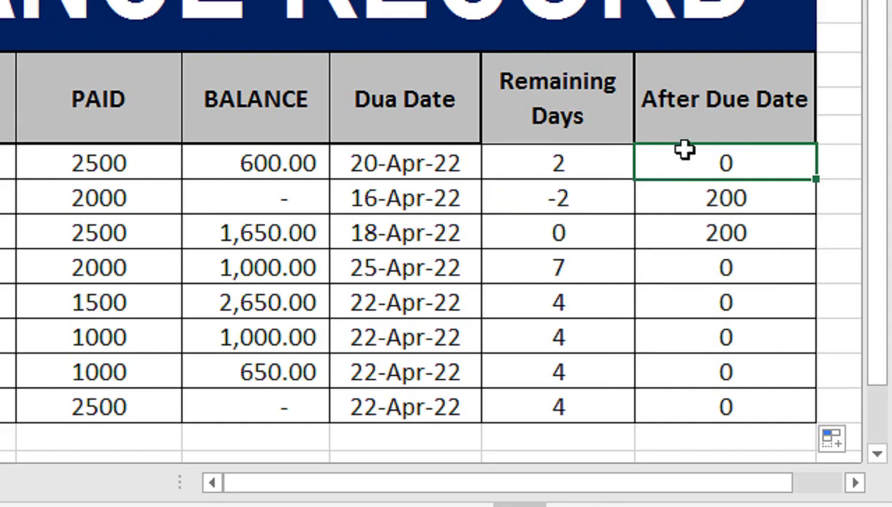
{"action": "left_click_drag", "start_coordinate": [681, 158], "coordinate": [682, 403]}
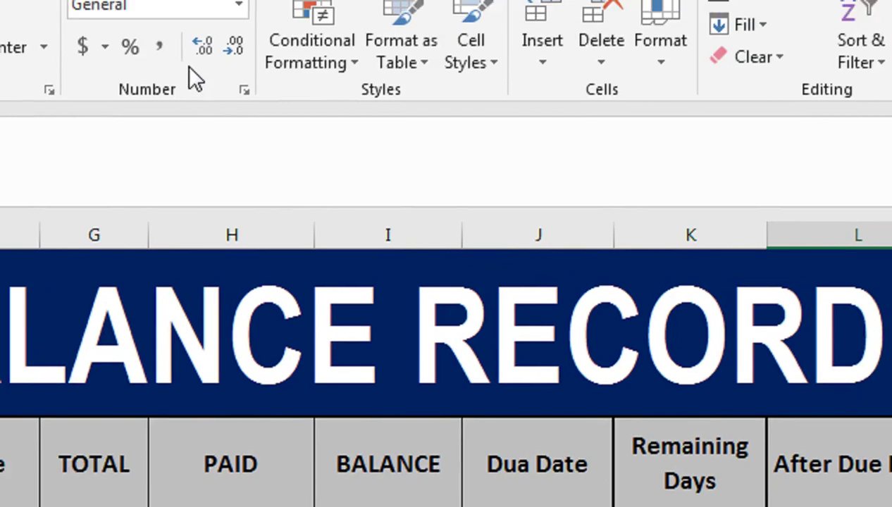
{"action": "left_click", "coordinate": [155, 44]}
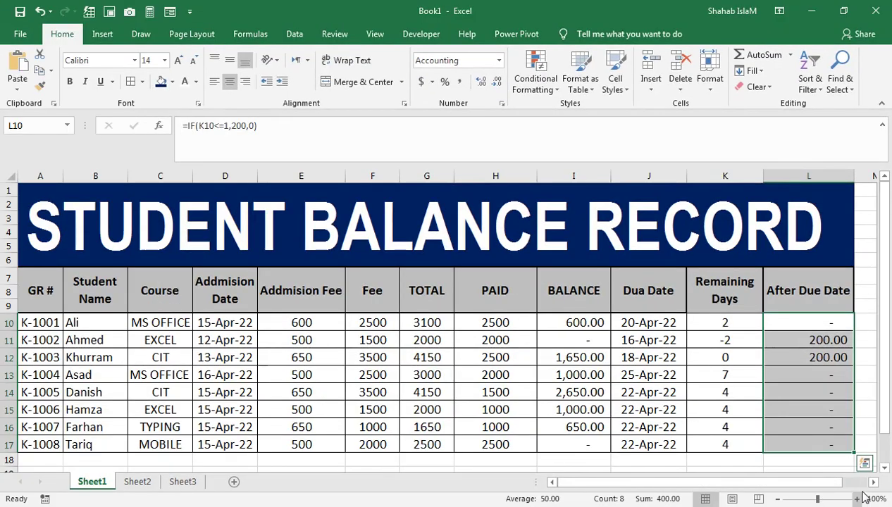
Widen column M beside the After Due Date column and merge and center its header cells M7:M9.
{"action": "left_click", "coordinate": [874, 483]}
{"action": "left_click", "coordinate": [874, 483]}
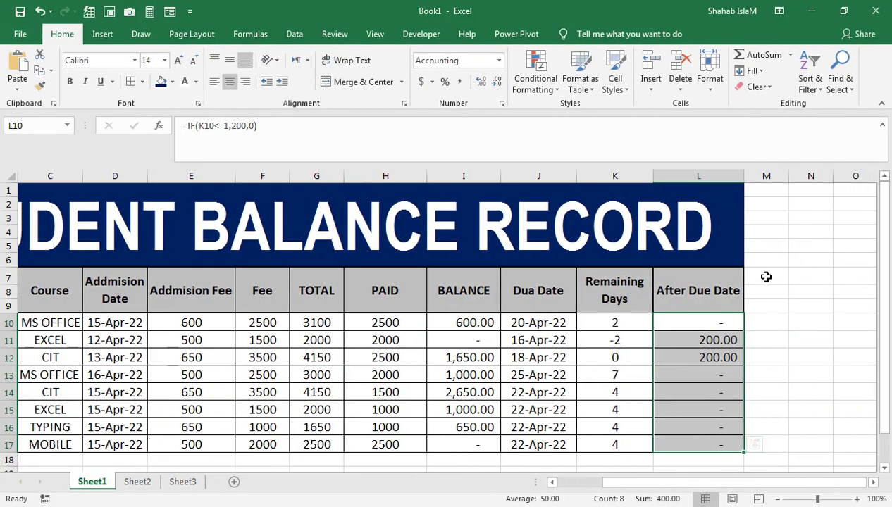
{"action": "left_click_drag", "start_coordinate": [787, 171], "coordinate": [824, 175]}
{"action": "left_click_drag", "start_coordinate": [817, 275], "coordinate": [842, 446]}
{"action": "left_click", "coordinate": [361, 82]}
{"action": "left_click", "coordinate": [778, 322]}
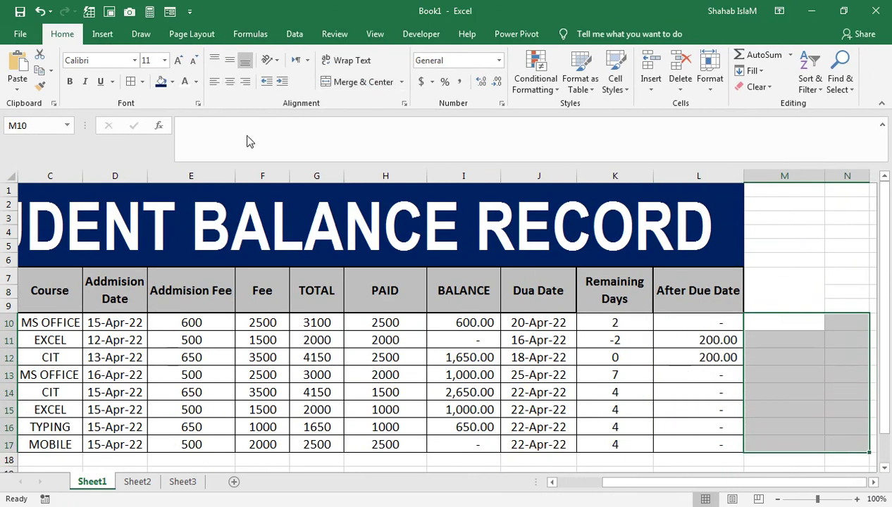
Apply borders to the empty cells M10:N17, and merge and center the header cells N7:N9.
{"action": "left_click", "coordinate": [131, 82]}
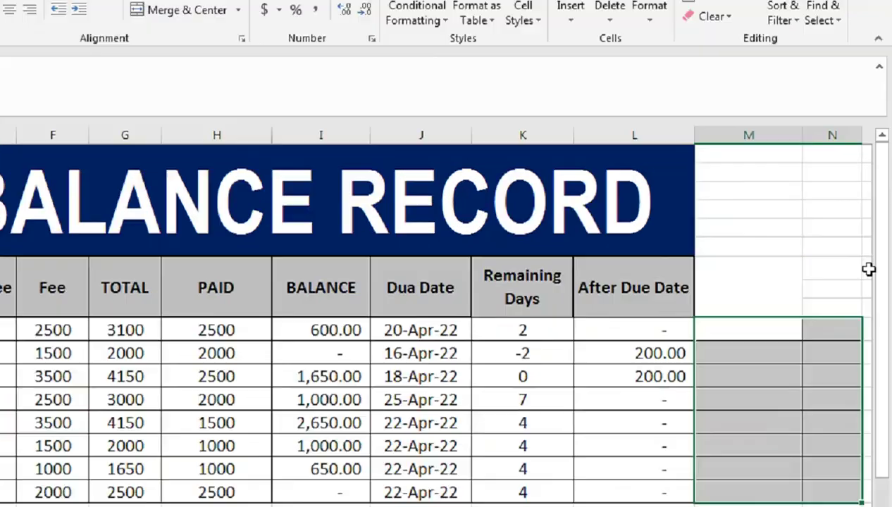
{"action": "left_click", "coordinate": [857, 291]}
{"action": "left_click_drag", "start_coordinate": [822, 286], "coordinate": [816, 319]}
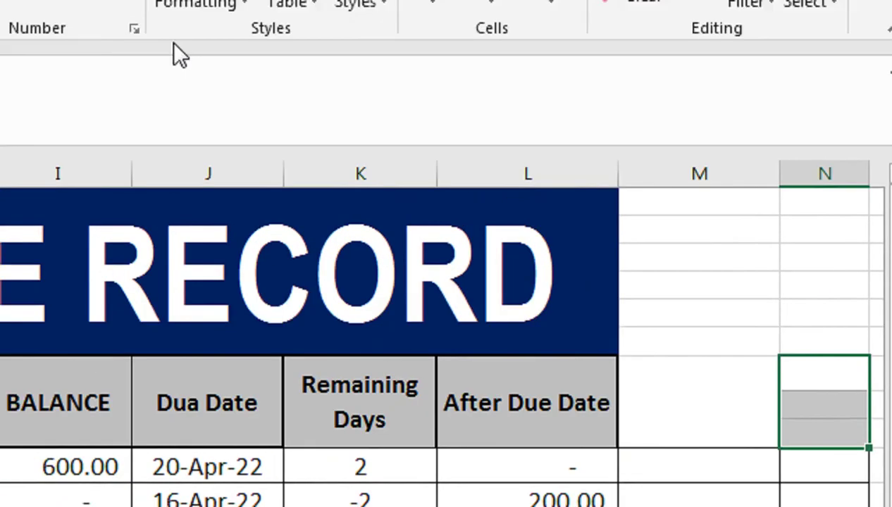
{"action": "left_click", "coordinate": [225, 156]}
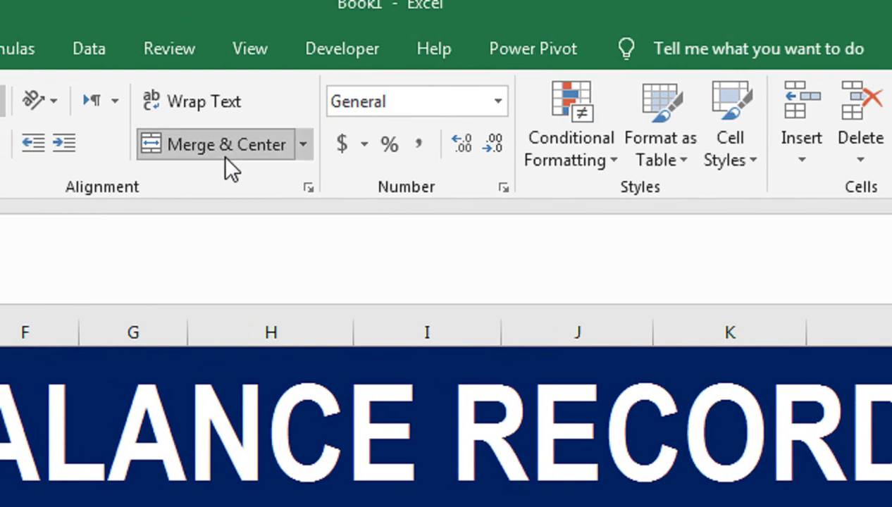
Extend the merged and centered STUDENT BALANCE RECORD title banner so it spans through column N.
{"action": "left_click_drag", "start_coordinate": [803, 337], "coordinate": [519, 356]}
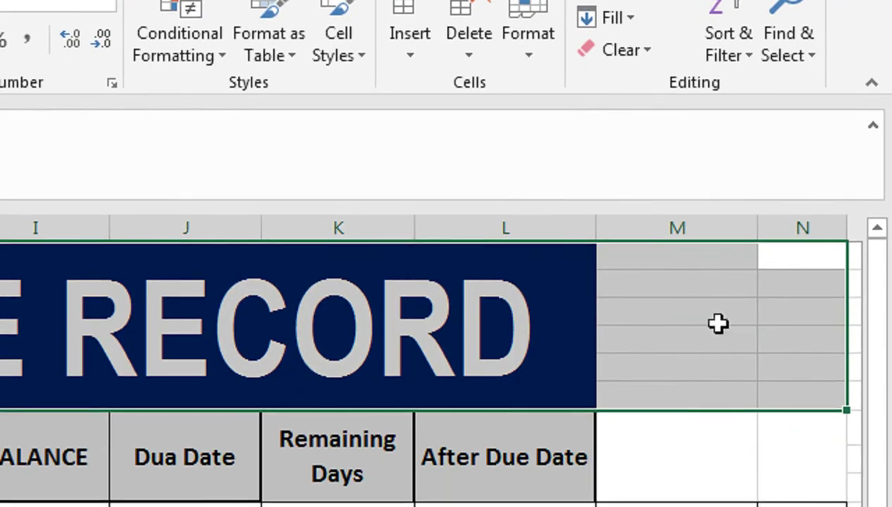
{"action": "left_click", "coordinate": [191, 97]}
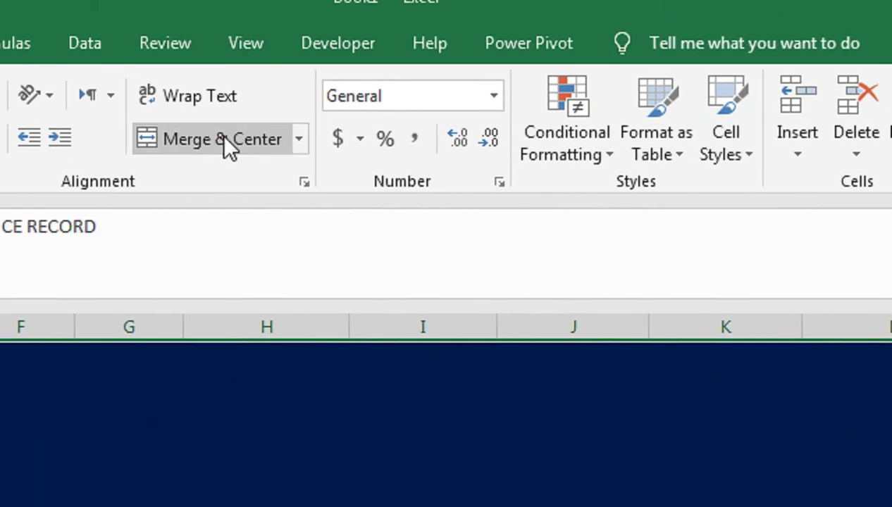
{"action": "left_click", "coordinate": [224, 141]}
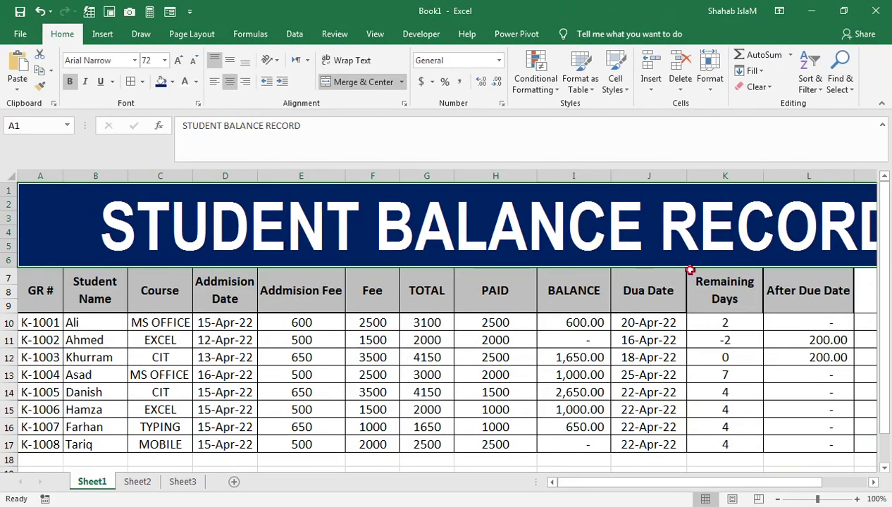
Zoom the sheet to fit the whole table, from the title down to row 17 and across to column N.
{"action": "left_click_drag", "start_coordinate": [690, 271], "coordinate": [630, 447]}
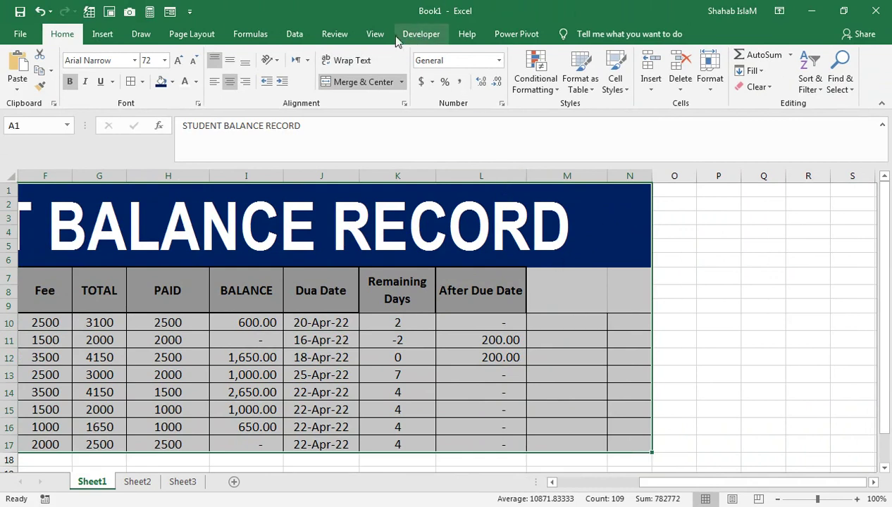
{"action": "left_click", "coordinate": [375, 34]}
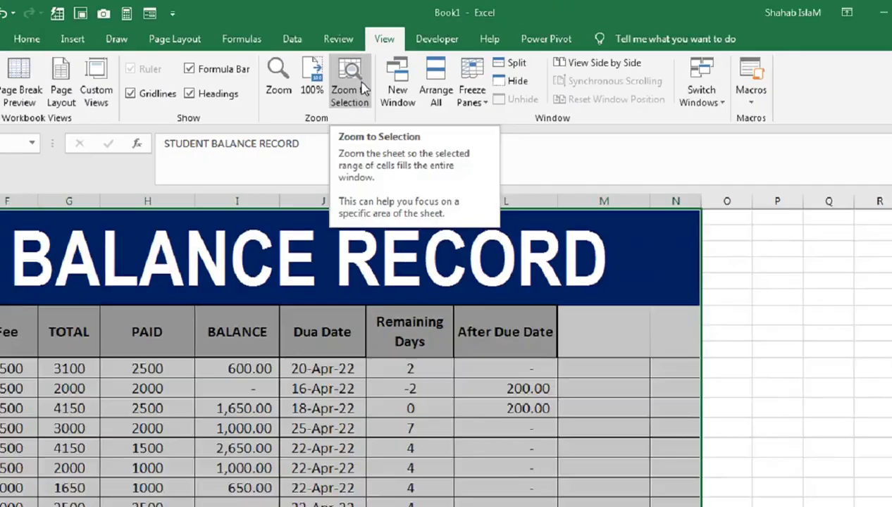
{"action": "left_click", "coordinate": [399, 148]}
Copy the After Due Date header's formatting to the two empty header cells in columns M and N with Format Painter.
{"action": "left_click", "coordinate": [722, 278]}
{"action": "left_click", "coordinate": [835, 280]}
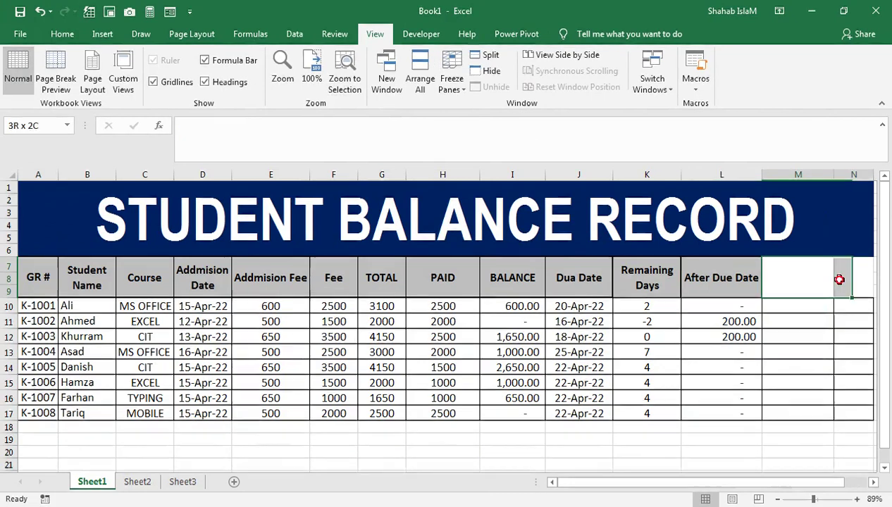
{"action": "left_click", "coordinate": [742, 281]}
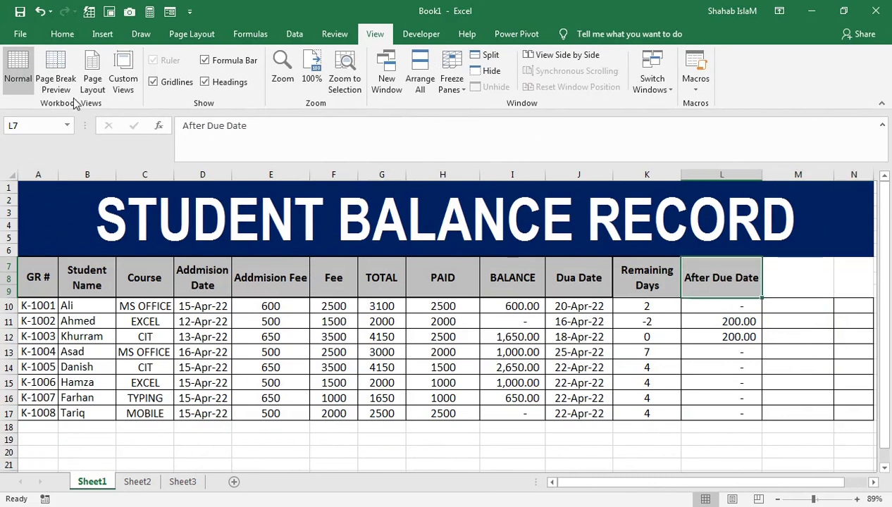
{"action": "left_click", "coordinate": [62, 34]}
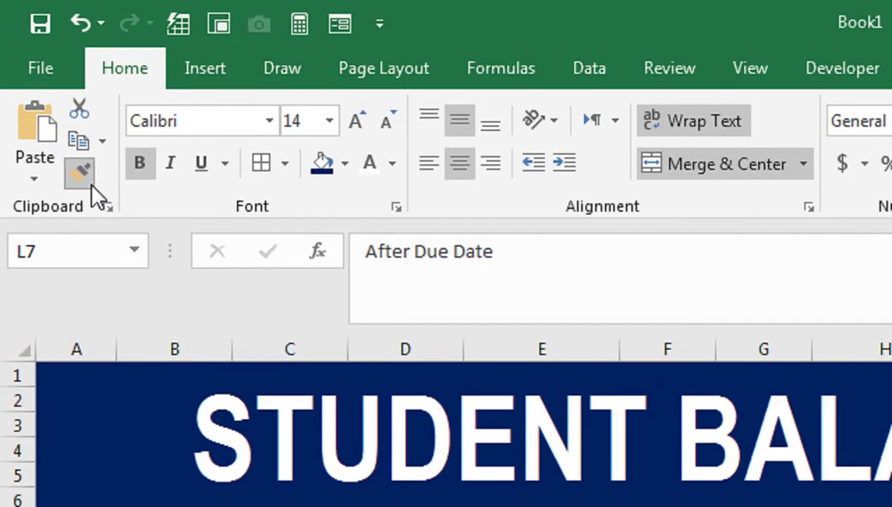
{"action": "left_click", "coordinate": [90, 183]}
{"action": "mouse_move", "coordinate": [781, 279]}
{"action": "left_mouse_down"}
{"action": "mouse_move", "coordinate": [856, 284]}
{"action": "mouse_move", "coordinate": [849, 289]}
{"action": "left_mouse_up"}
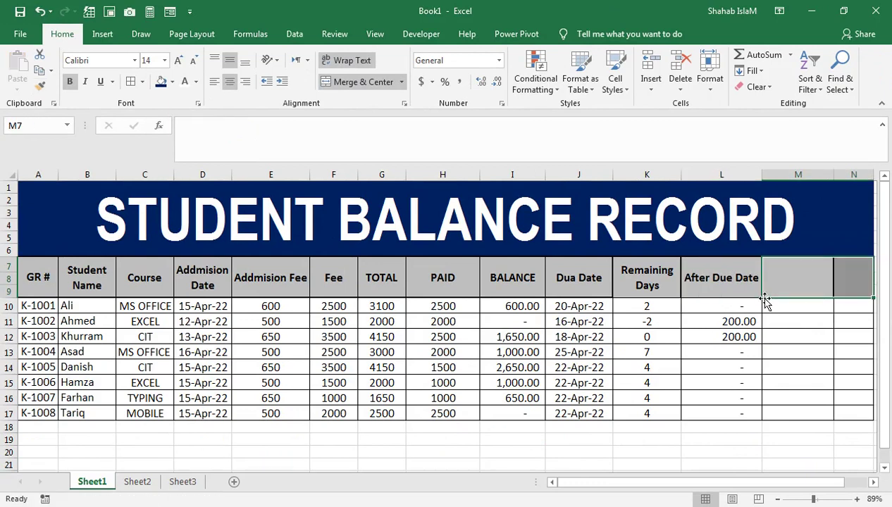
Enter the headings BALANCE CLEAR in M7 and STATUS in N7.
{"action": "left_click", "coordinate": [753, 310]}
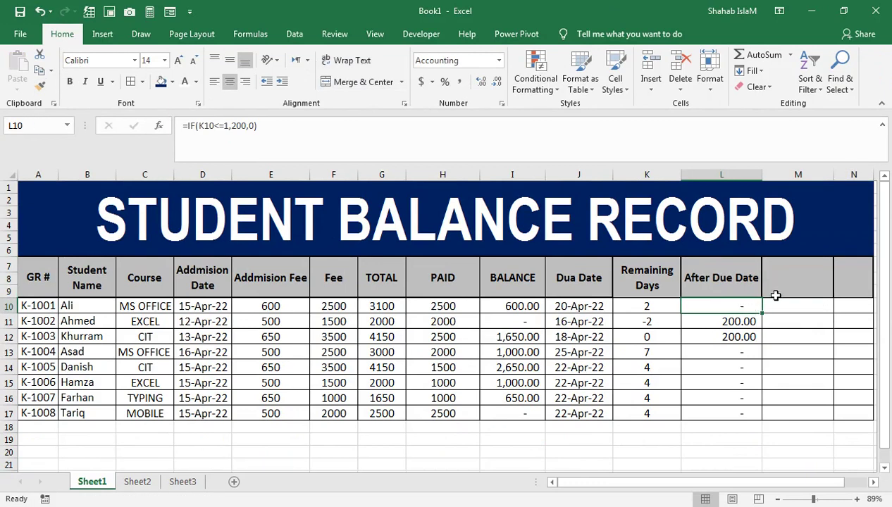
{"action": "left_click", "coordinate": [775, 295]}
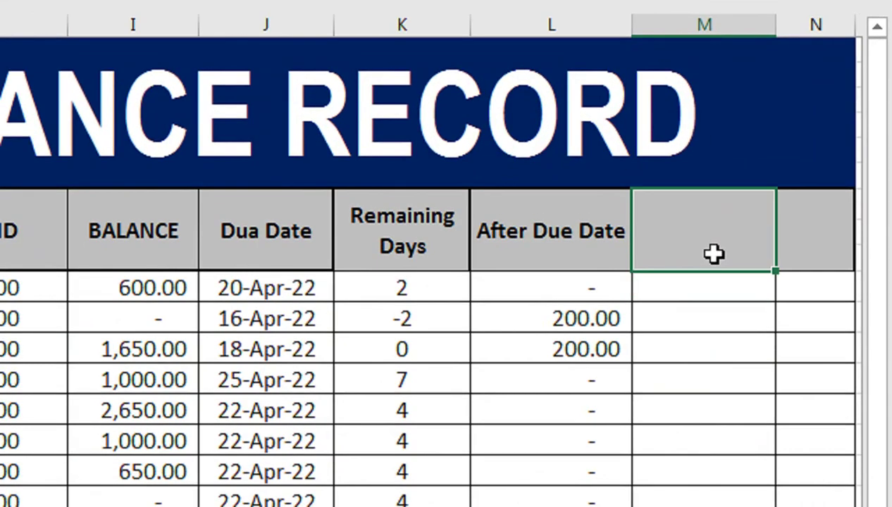
{"action": "type", "text": "BALANCE"}
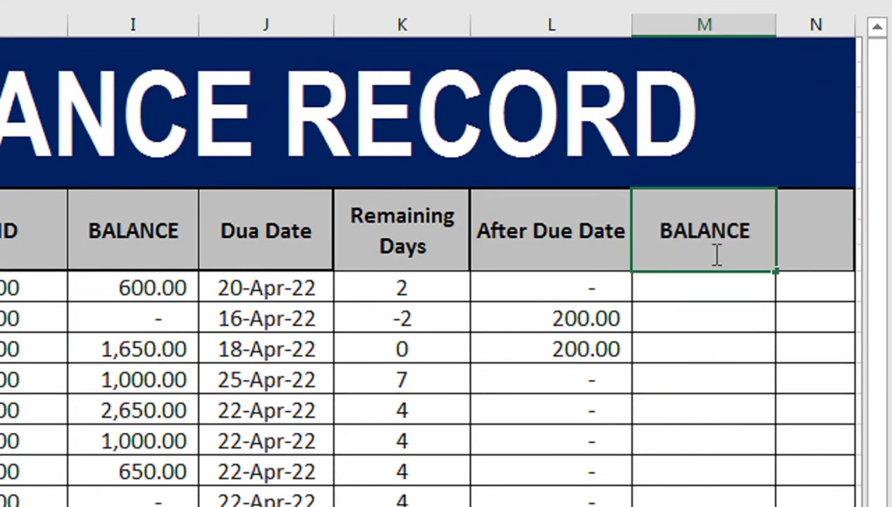
{"action": "type", "text": " CLEAR"}
{"action": "key", "text": "Tab"}
{"action": "type", "text": "STATUS"}
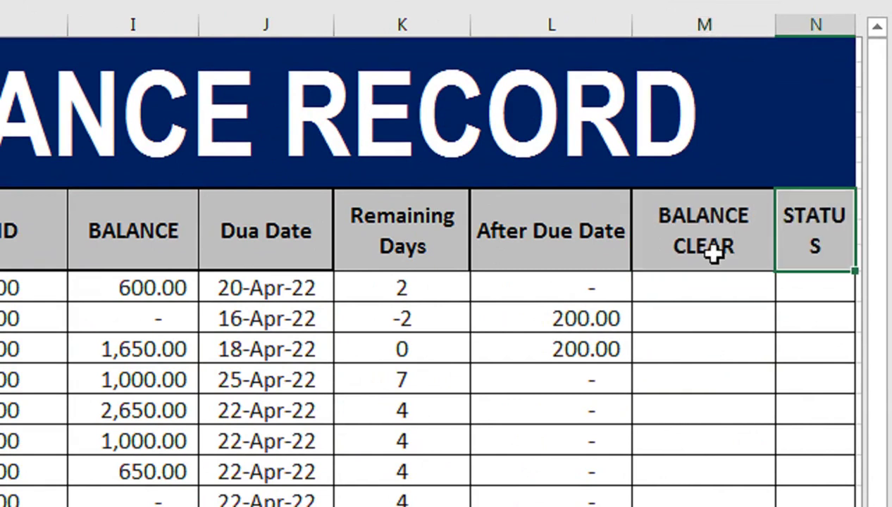
{"action": "key", "text": "Return"}
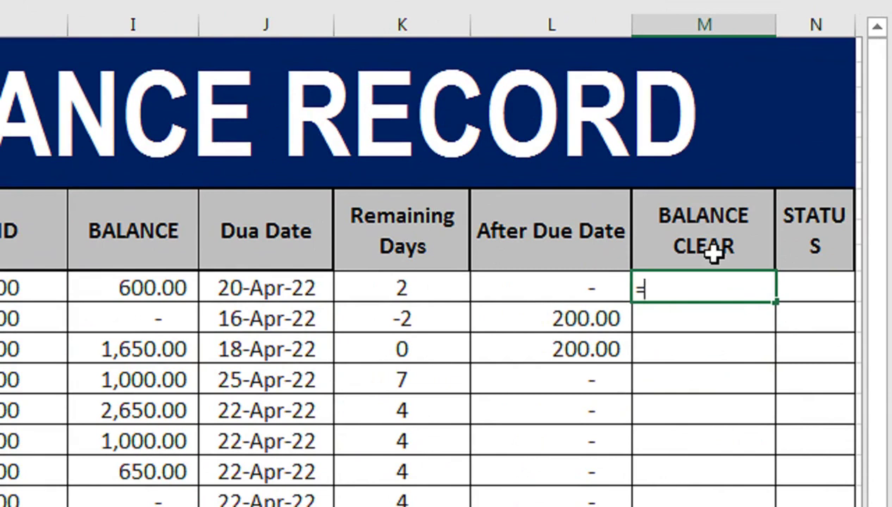
In M10 of the BALANCE CLEAR column, enter the formula =I10+L10 to add the late fee to the balance.
{"action": "type", "text": "="}
{"action": "key", "text": "Left"}
{"action": "key", "text": "Left"}
{"action": "key", "text": "Left"}
{"action": "key", "text": "Left"}
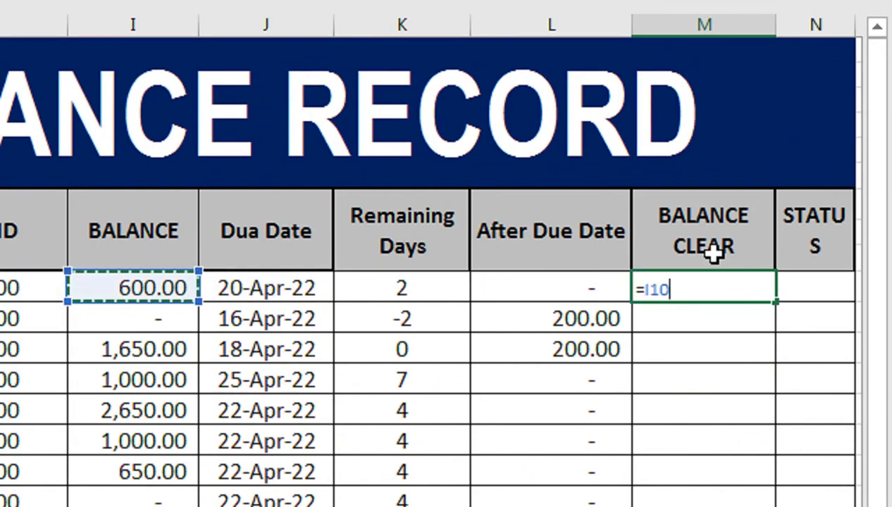
{"action": "type", "text": "+"}
{"action": "key", "text": "Left"}
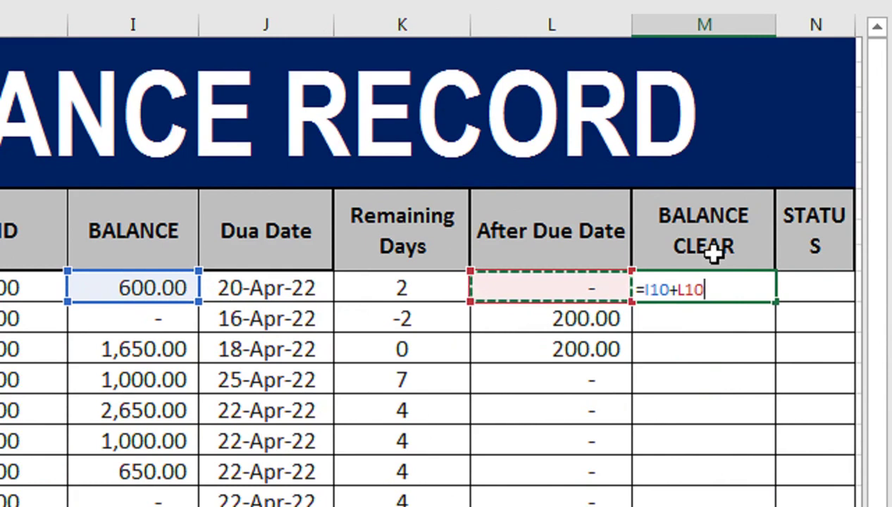
{"action": "key", "text": "Return"}
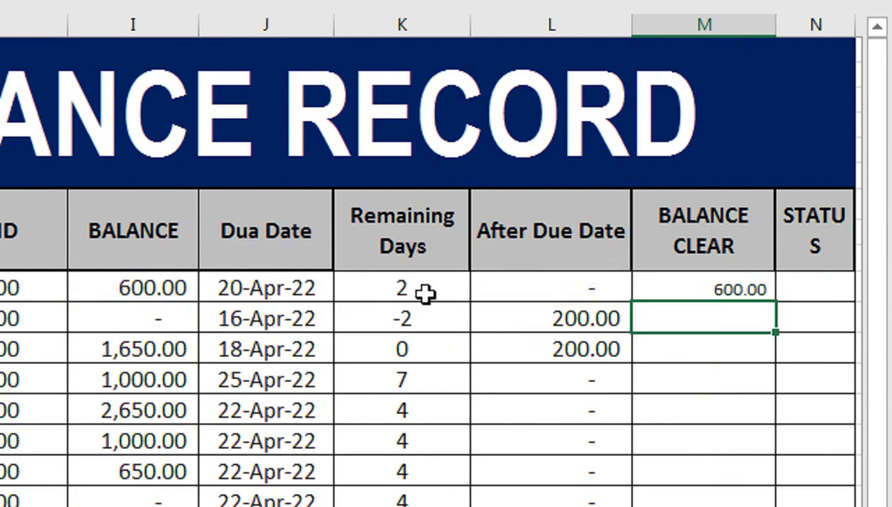
Fill the BALANCE CLEAR formula from M10 down to M17.
{"action": "left_click", "coordinate": [727, 290]}
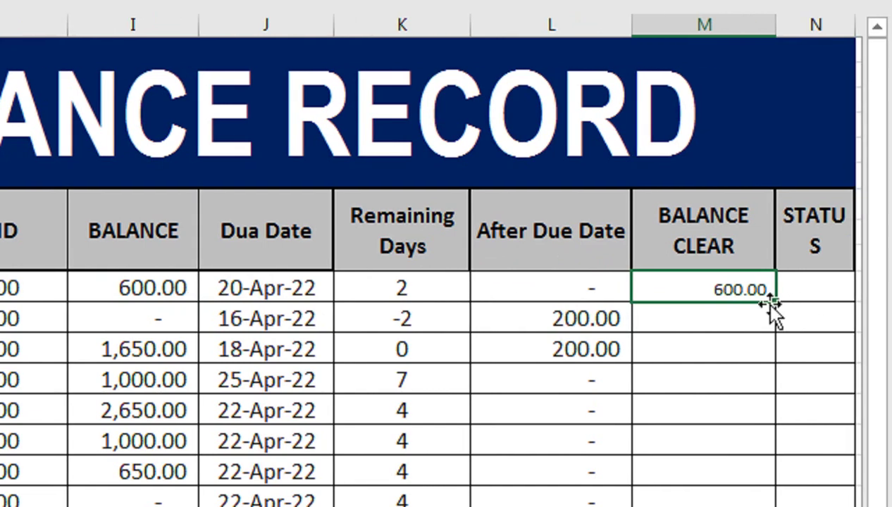
{"action": "left_click_drag", "start_coordinate": [775, 301], "coordinate": [772, 506]}
{"action": "left_click_drag", "start_coordinate": [772, 359], "coordinate": [772, 358]}
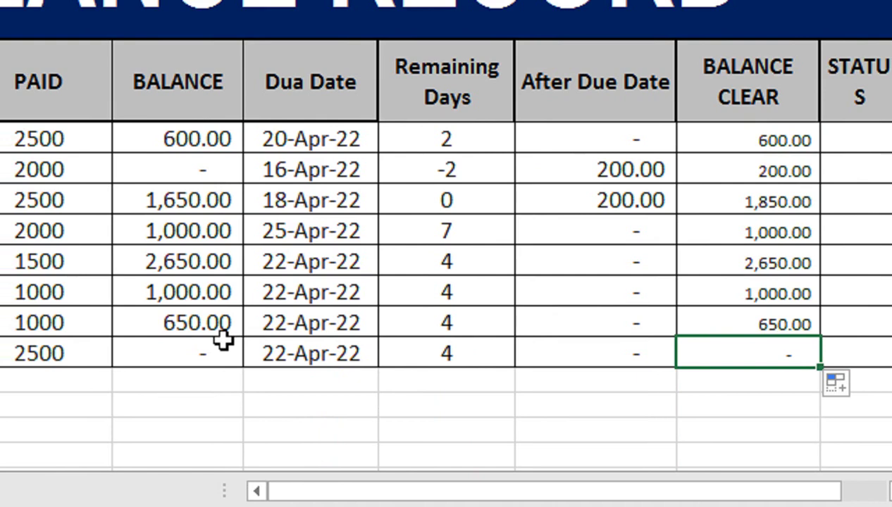
{"action": "left_click", "coordinate": [222, 341]}
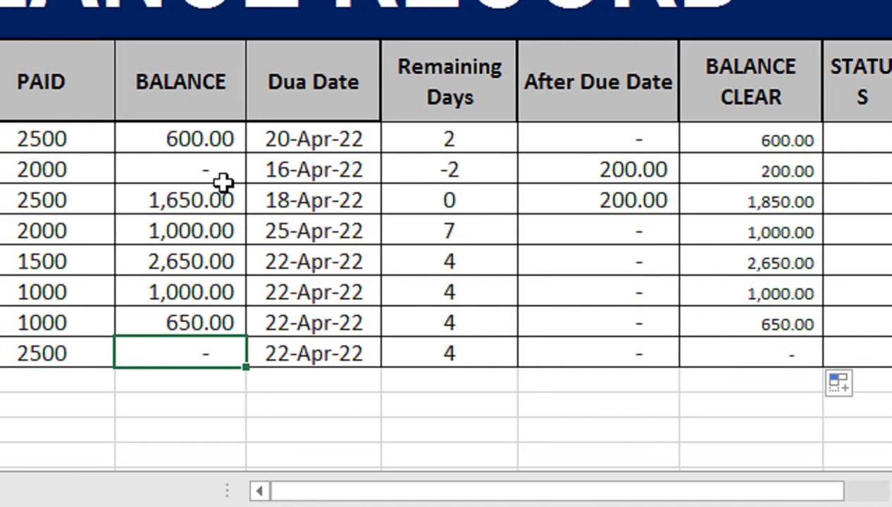
Widen column N so that the STATUS heading fits on one line.
{"action": "left_click", "coordinate": [716, 136]}
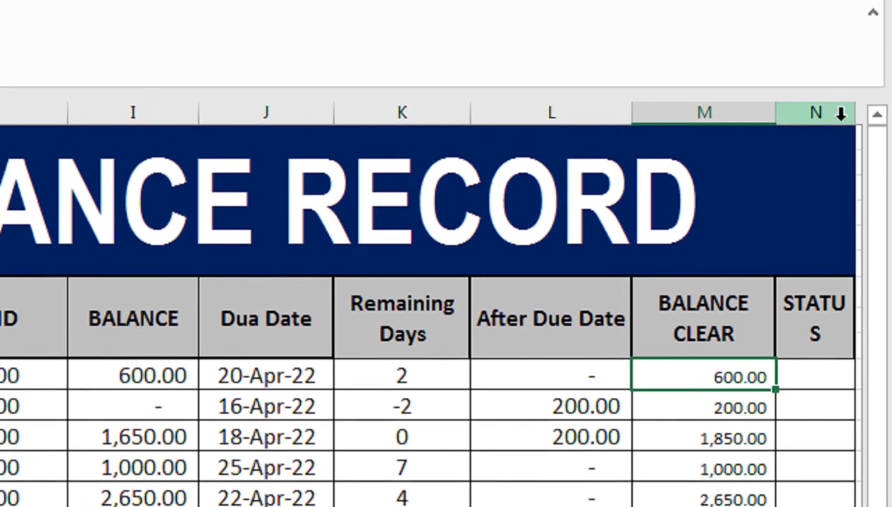
{"action": "left_click", "coordinate": [836, 111]}
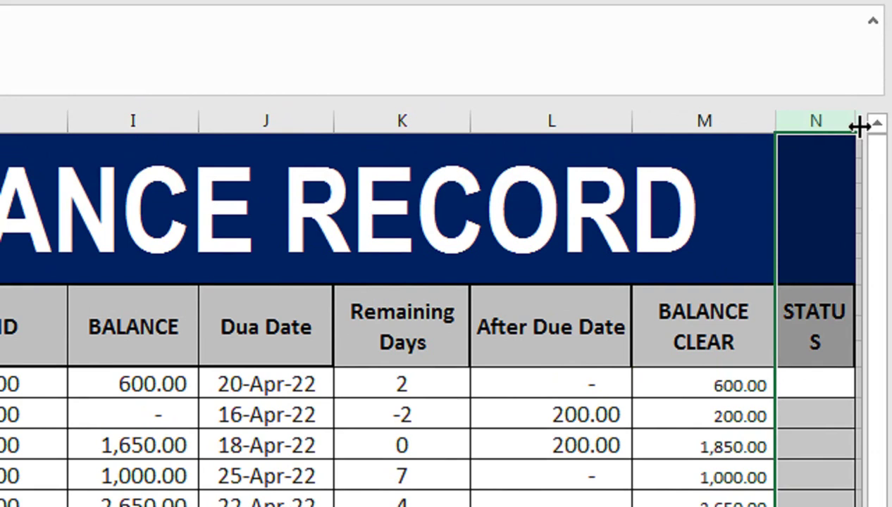
{"action": "left_click_drag", "start_coordinate": [859, 125], "coordinate": [862, 126]}
Enter the status codes N in N10 and C in N11.
{"action": "left_click", "coordinate": [796, 381]}
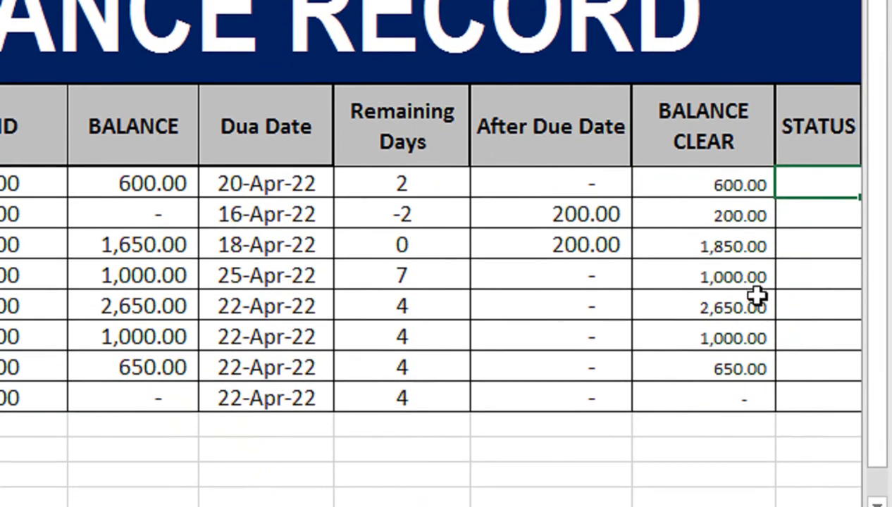
{"action": "type", "text": "N"}
{"action": "left_click", "coordinate": [812, 245]}
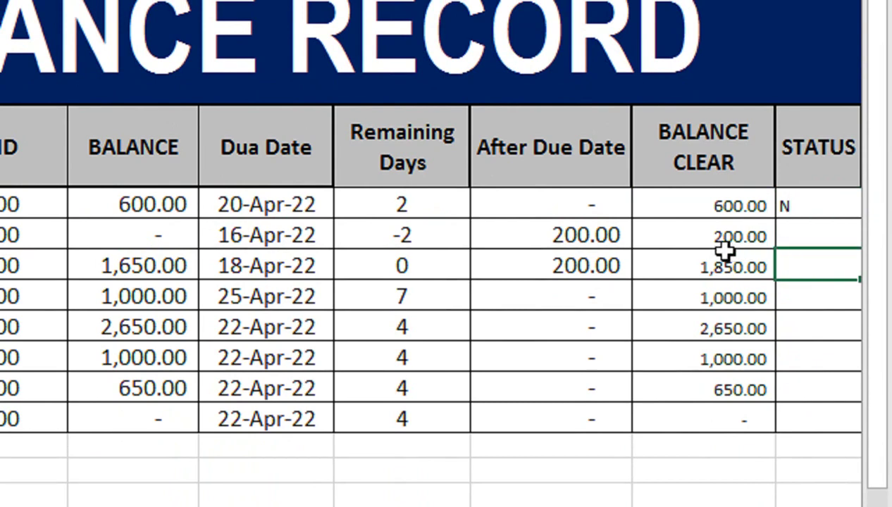
{"action": "left_click", "coordinate": [662, 209]}
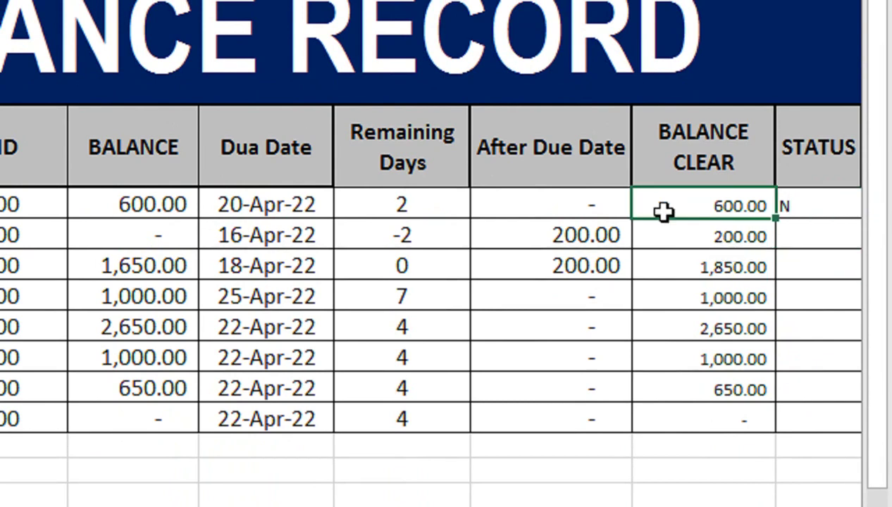
{"action": "left_click", "coordinate": [802, 237]}
{"action": "type", "text": "C"}
{"action": "key", "text": "Return"}
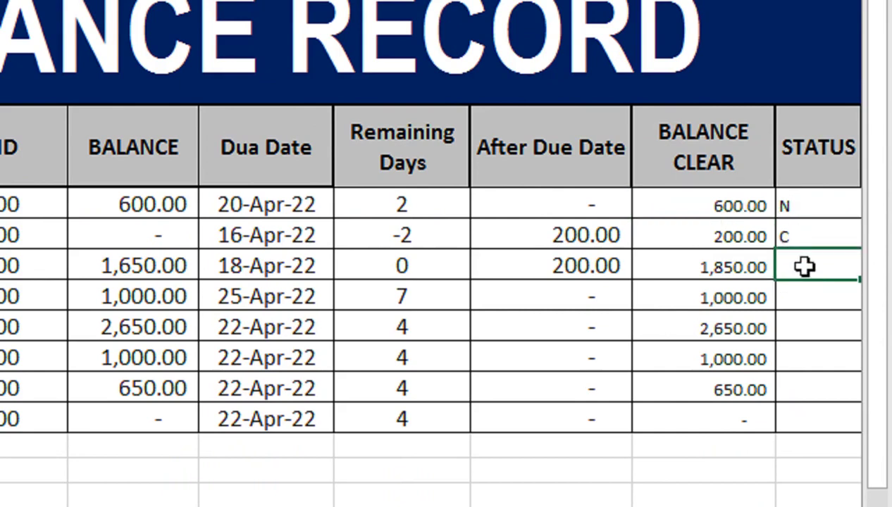
Change the BALANCE CLEAR formula in M10 to =IF(I10<=0,"",I10+L10) and fill it down to M17.
{"action": "left_click", "coordinate": [803, 223]}
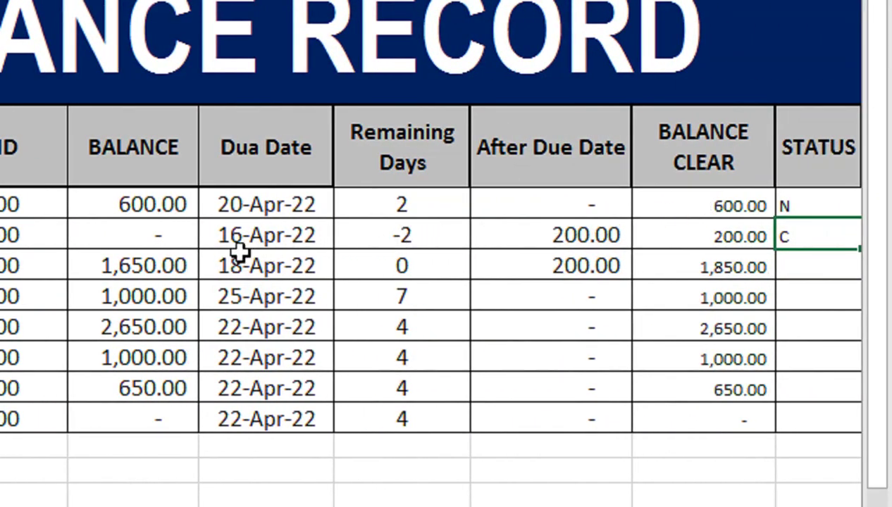
{"action": "double_click", "coordinate": [682, 206]}
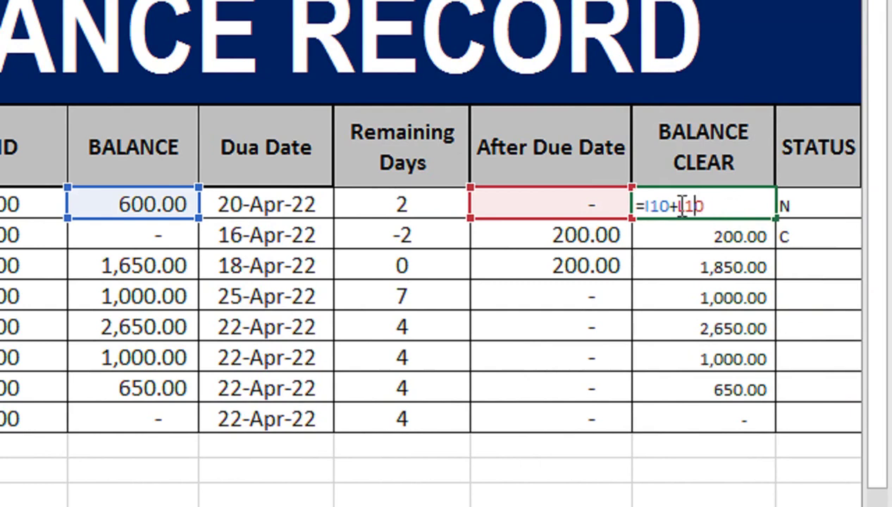
{"action": "type", "text": "IF("}
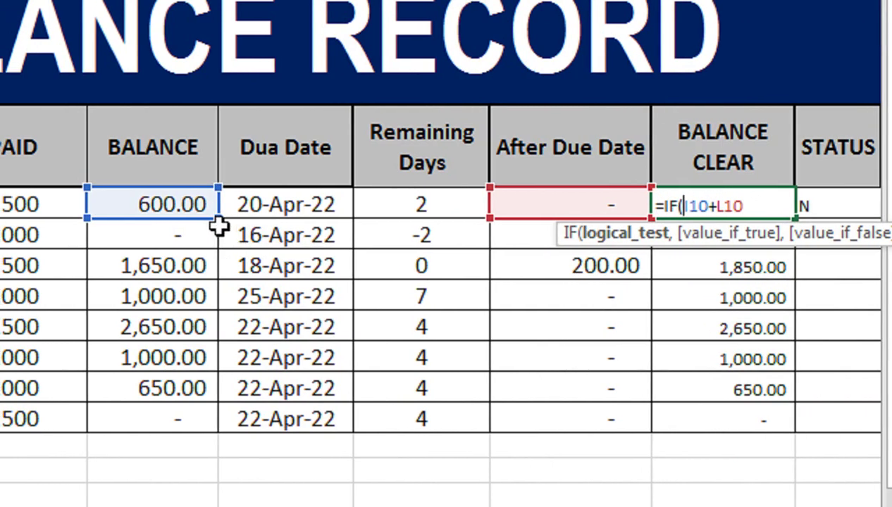
{"action": "left_click", "coordinate": [199, 205]}
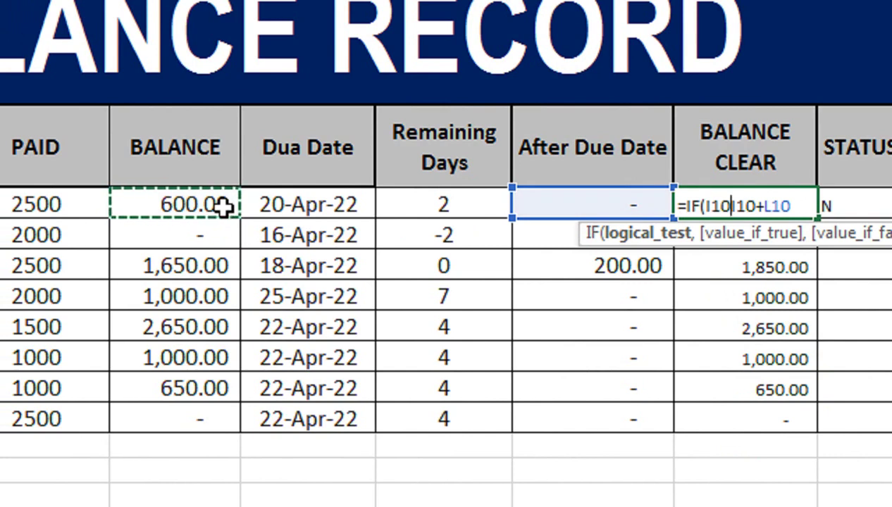
{"action": "type", "text": "<"}
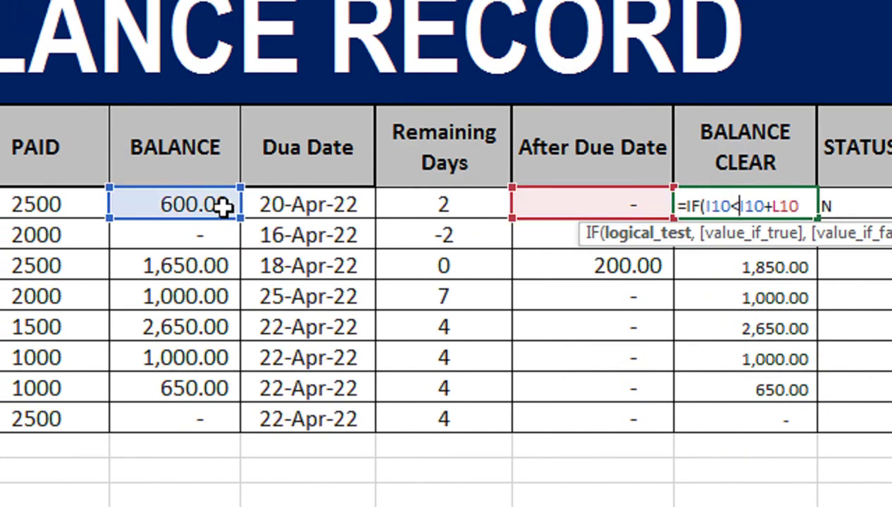
{"action": "type", "text": "="}
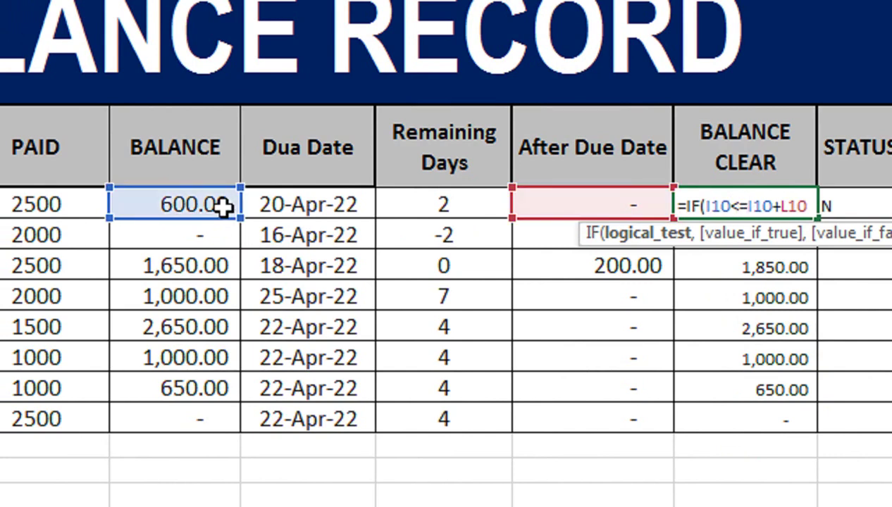
{"action": "type", "text": "0,"}
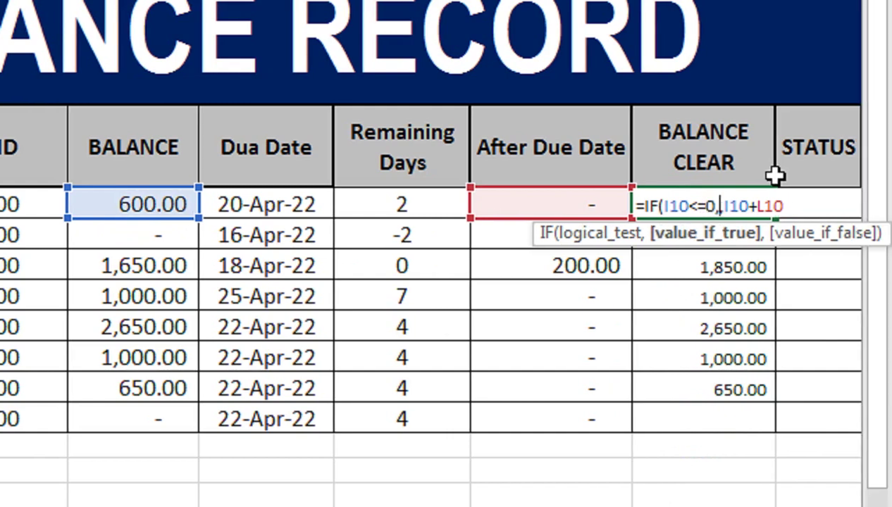
{"action": "type", "text": "\"\""}
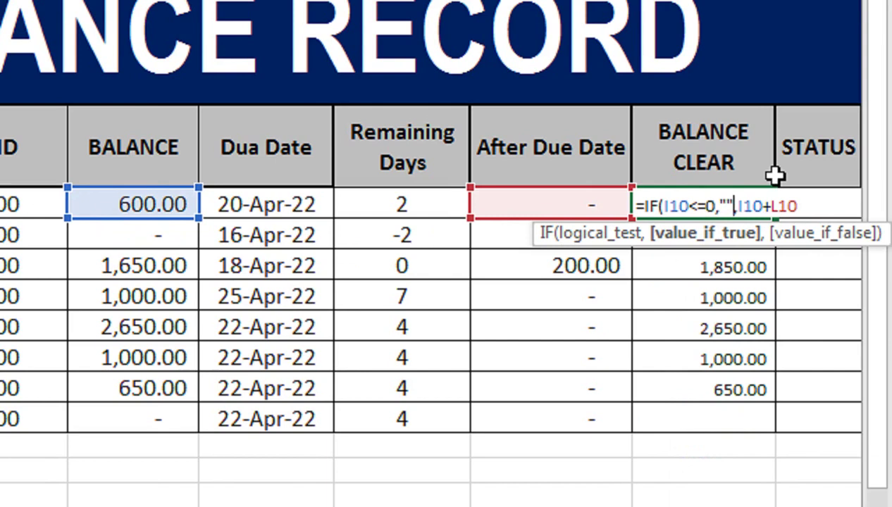
{"action": "type", "text": "I10+L10"}
{"action": "key", "text": "Return"}
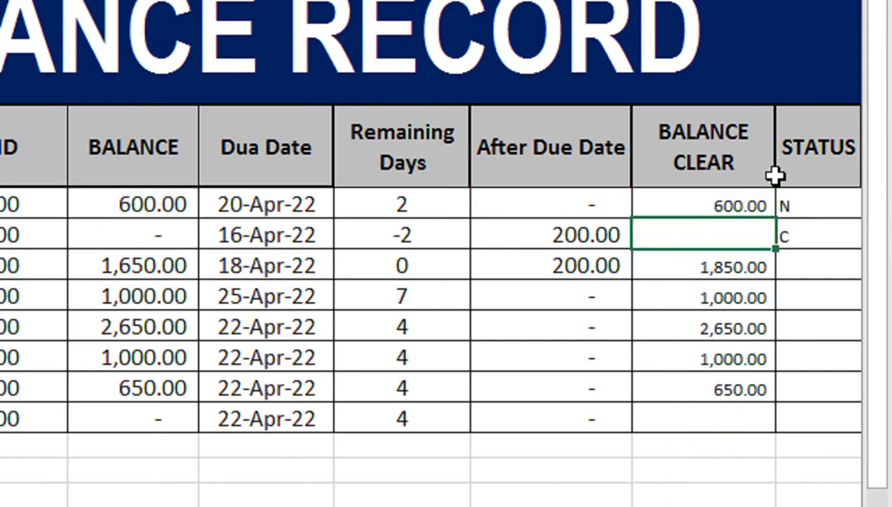
{"action": "left_click", "coordinate": [733, 204]}
{"action": "mouse_move", "coordinate": [776, 218]}
{"action": "left_mouse_down"}
{"action": "mouse_move", "coordinate": [759, 448]}
{"action": "mouse_move", "coordinate": [760, 432]}
{"action": "left_mouse_up"}
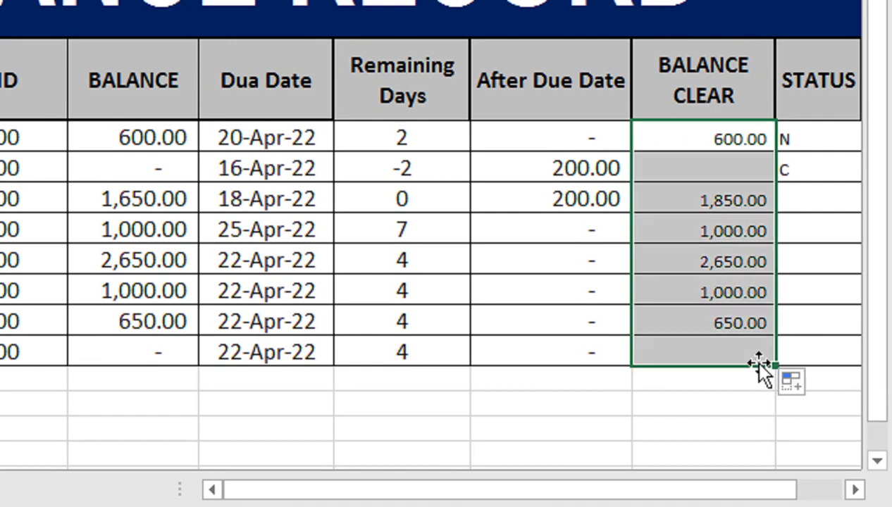
Enter the remaining status codes: N in N12, N13 and N14, C in N15, N in N16 and C in N17.
{"action": "left_click", "coordinate": [807, 169]}
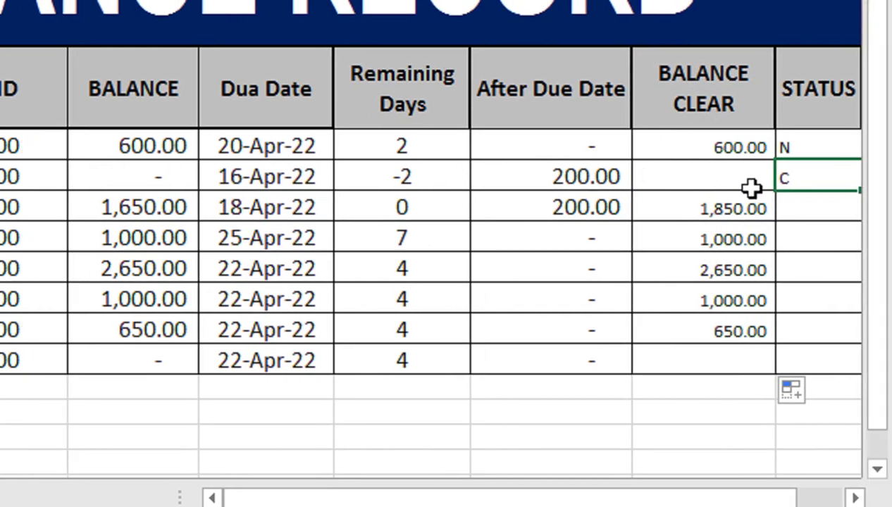
{"action": "left_click", "coordinate": [802, 202]}
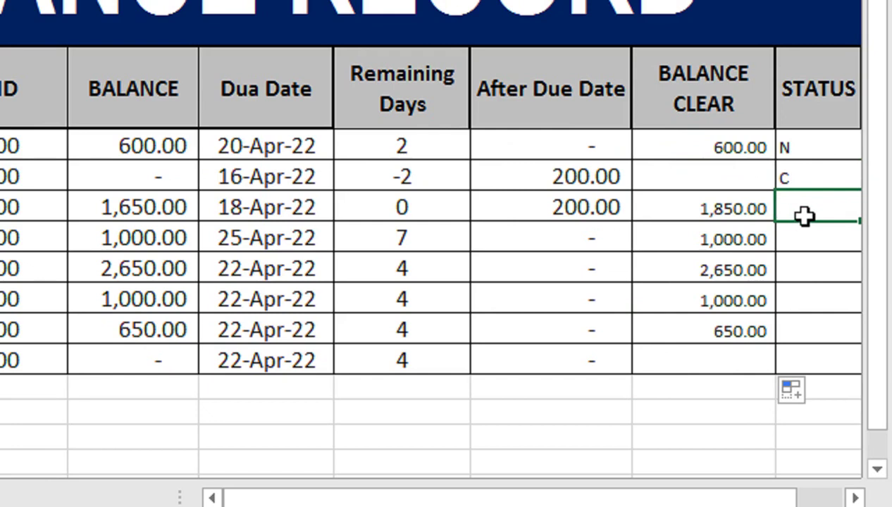
{"action": "type", "text": "N"}
{"action": "left_click", "coordinate": [796, 237]}
{"action": "type", "text": "N"}
{"action": "left_click", "coordinate": [806, 269]}
{"action": "type", "text": "N"}
{"action": "left_click", "coordinate": [813, 313]}
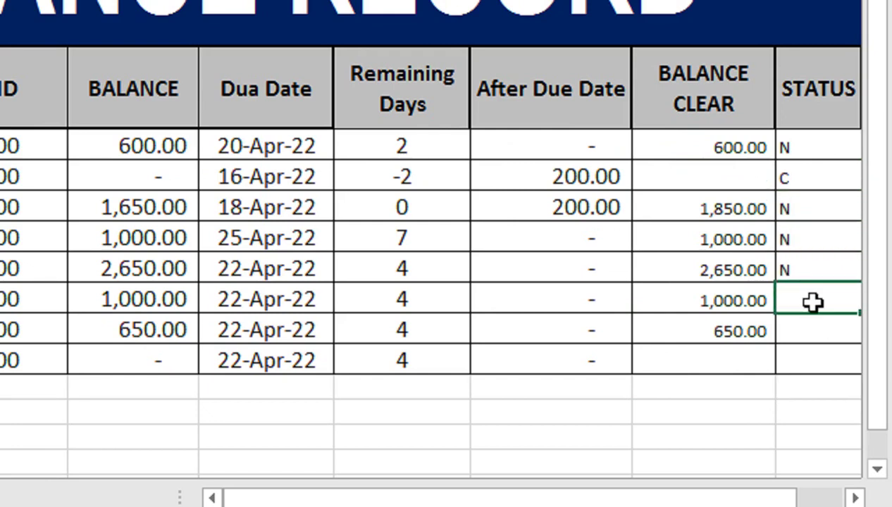
{"action": "type", "text": "C"}
{"action": "left_click", "coordinate": [816, 333]}
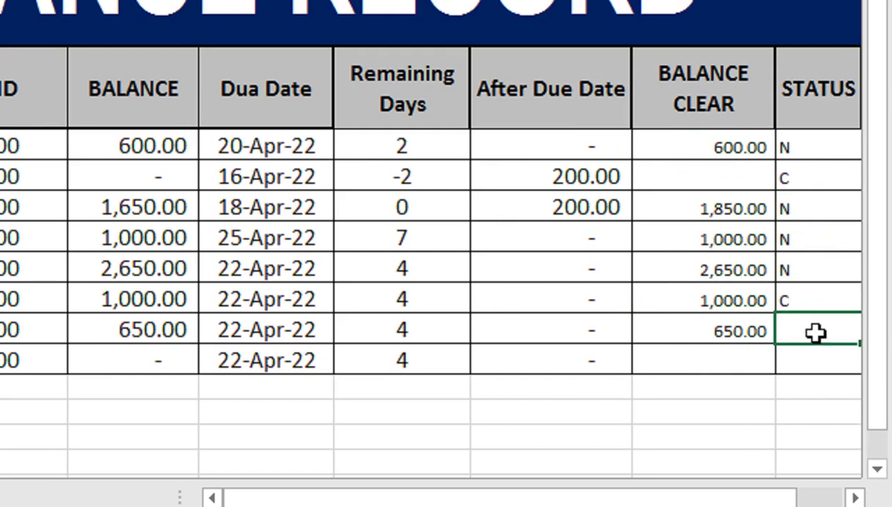
{"action": "type", "text": "N"}
{"action": "key", "text": "Return"}
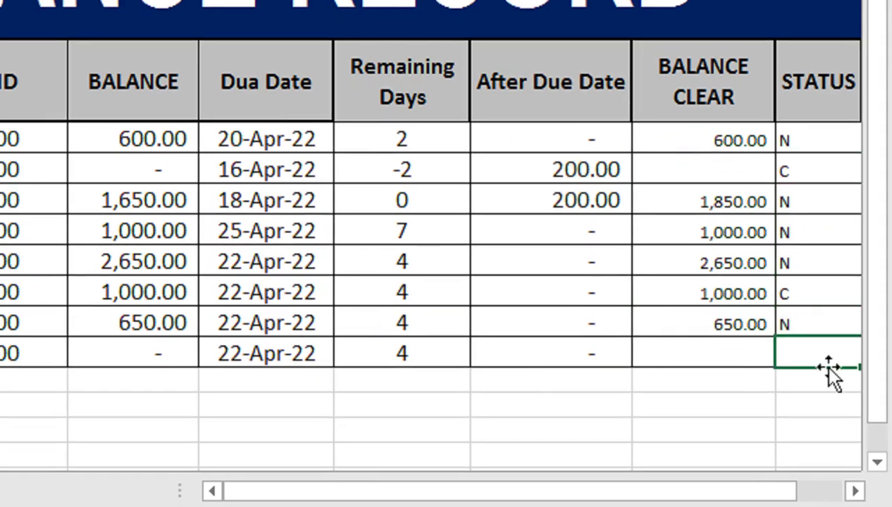
{"action": "type", "text": "C"}
{"action": "left_click", "coordinate": [705, 229]}
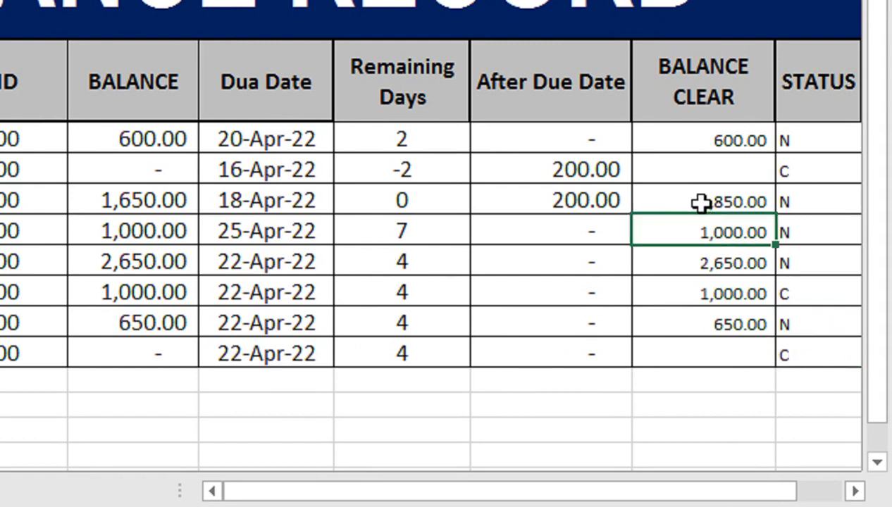
Center the status codes in N10:N17 and increase their font size.
{"action": "left_click_drag", "start_coordinate": [793, 137], "coordinate": [811, 351]}
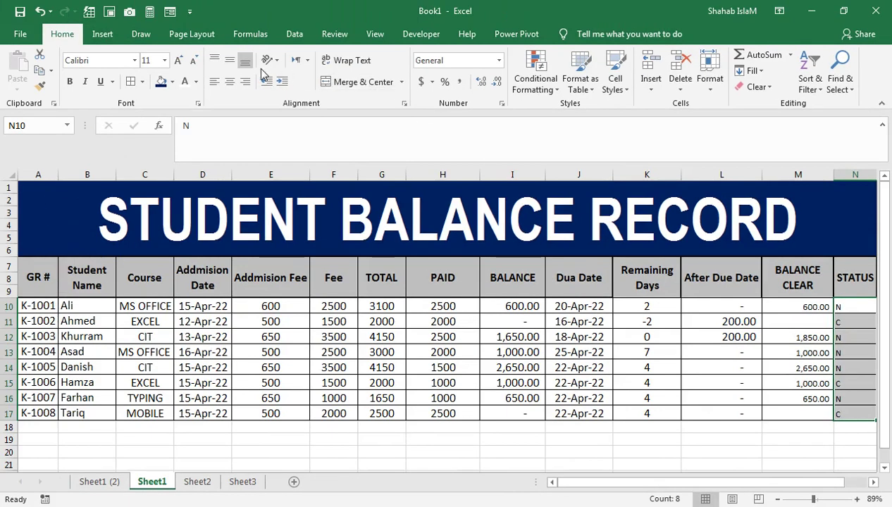
{"action": "left_click", "coordinate": [229, 82]}
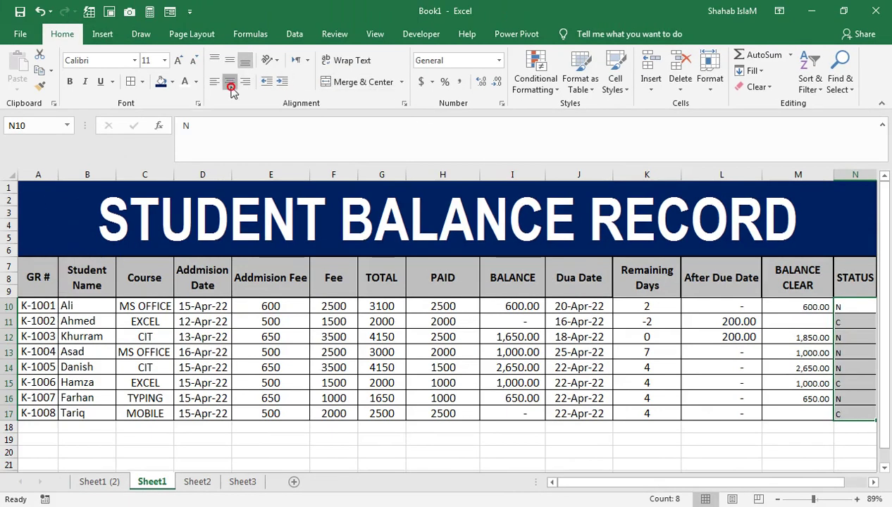
{"action": "left_click", "coordinate": [175, 61]}
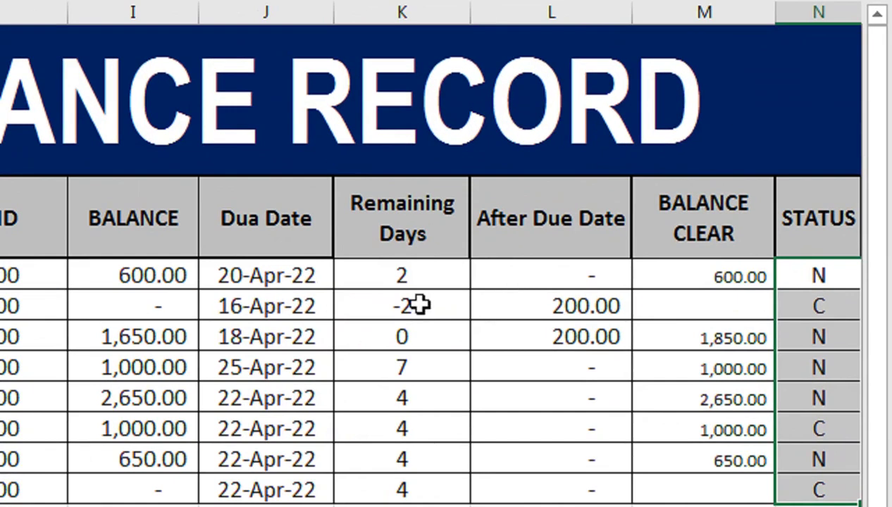
Change the Remaining Days formula in K10 to =IF(AND(I10<>"",N10="C"),"",J10-TODAY()) so cleared students show a blank.
{"action": "left_click", "coordinate": [421, 304]}
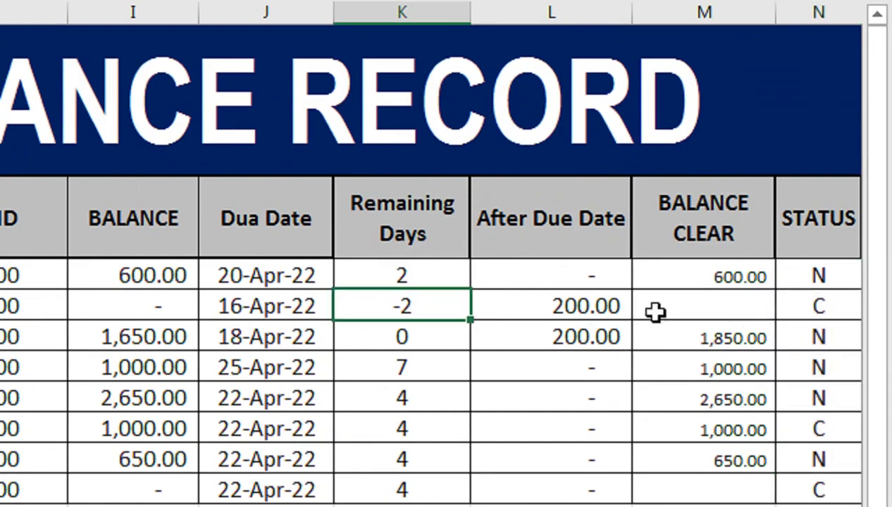
{"action": "left_click", "coordinate": [393, 282]}
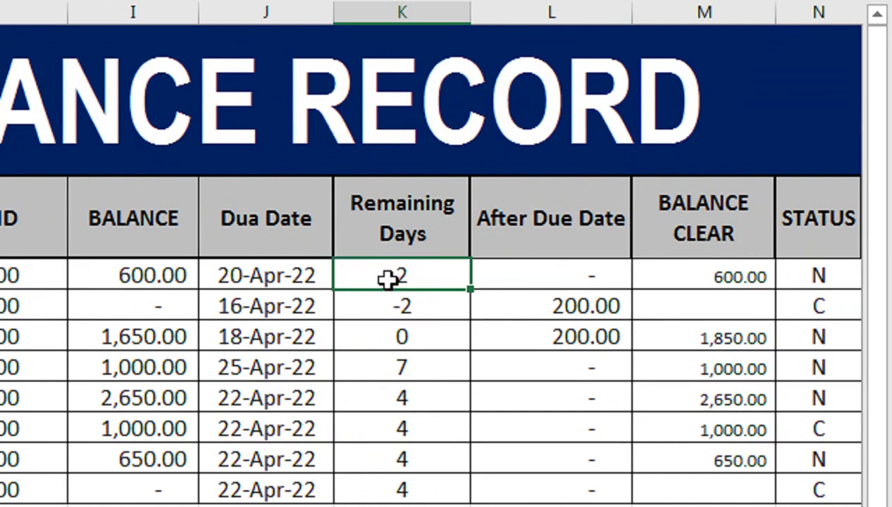
{"action": "double_click", "coordinate": [391, 279]}
{"action": "left_click", "coordinate": [348, 277]}
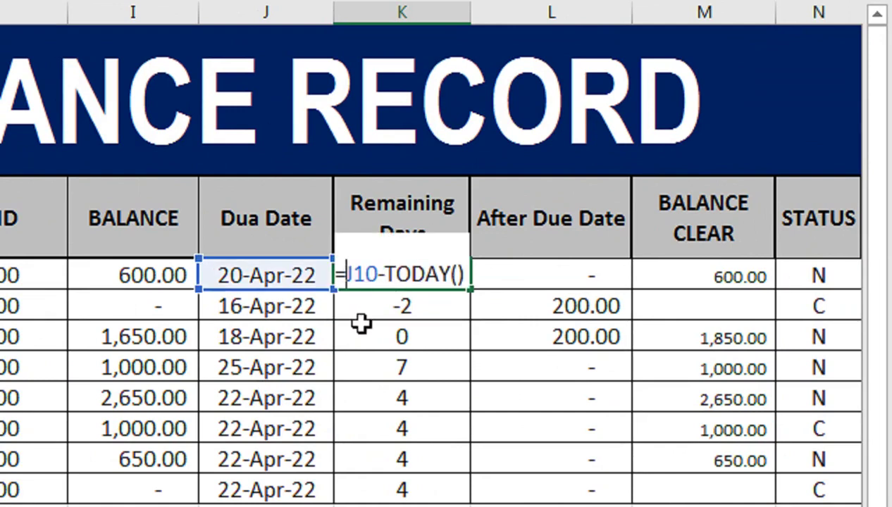
{"action": "type", "text": "IF(AND("}
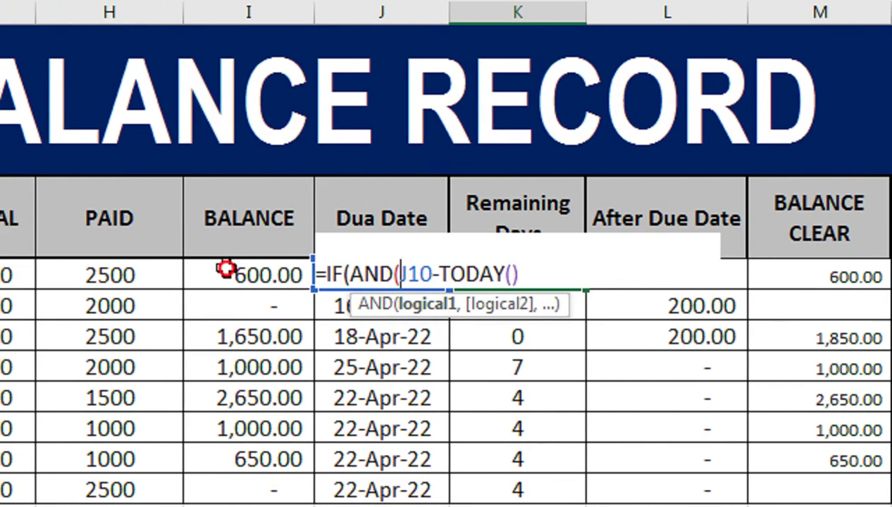
{"action": "left_click", "coordinate": [165, 270]}
{"action": "type", "text": "<>"}
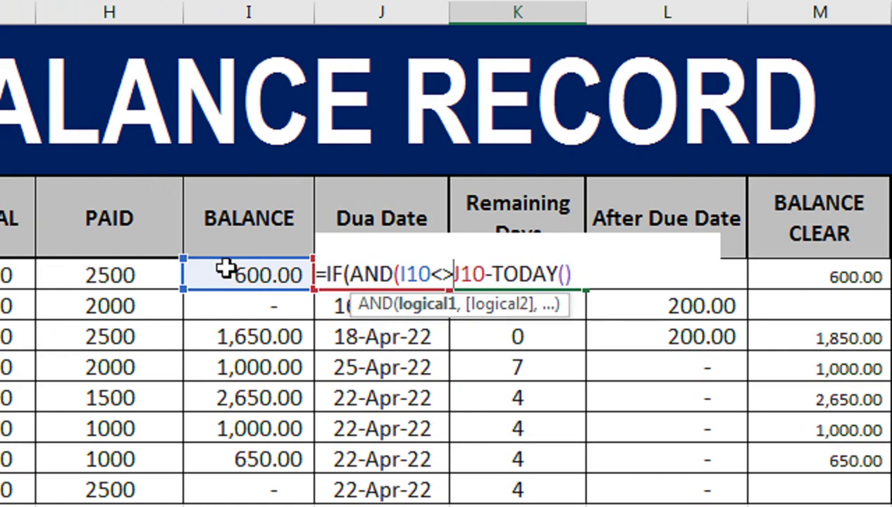
{"action": "type", "text": "\"\""}
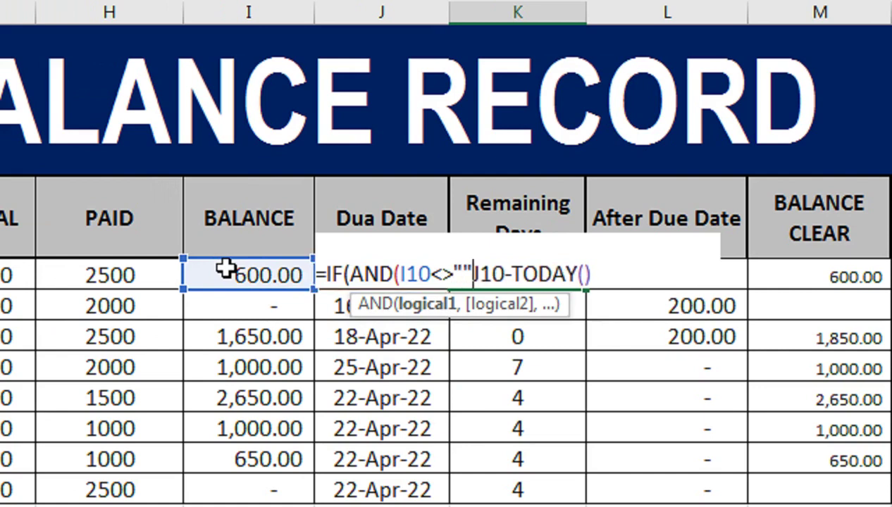
{"action": "type", "text": ","}
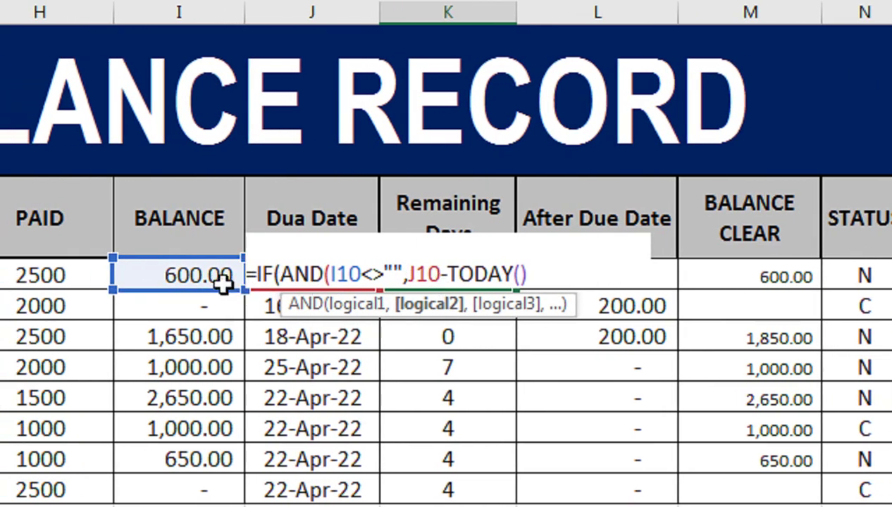
{"action": "left_click", "coordinate": [872, 275]}
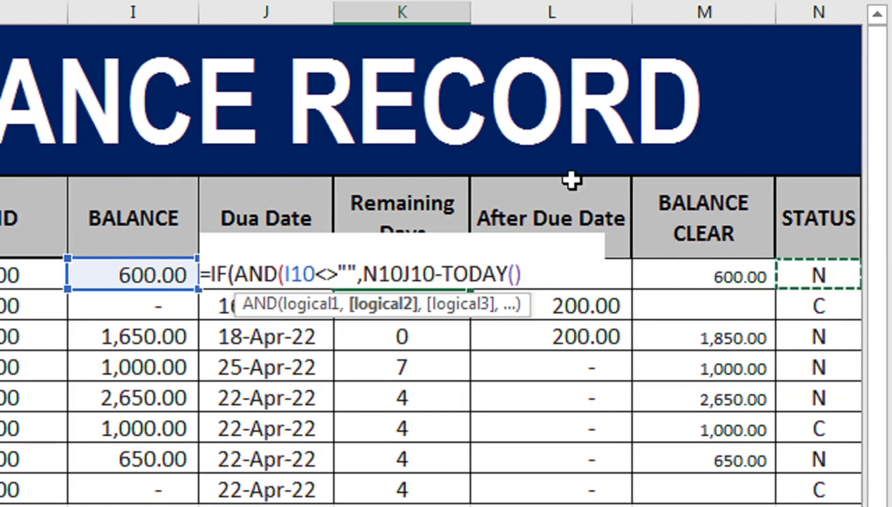
{"action": "type", "text": "=\"C\""}
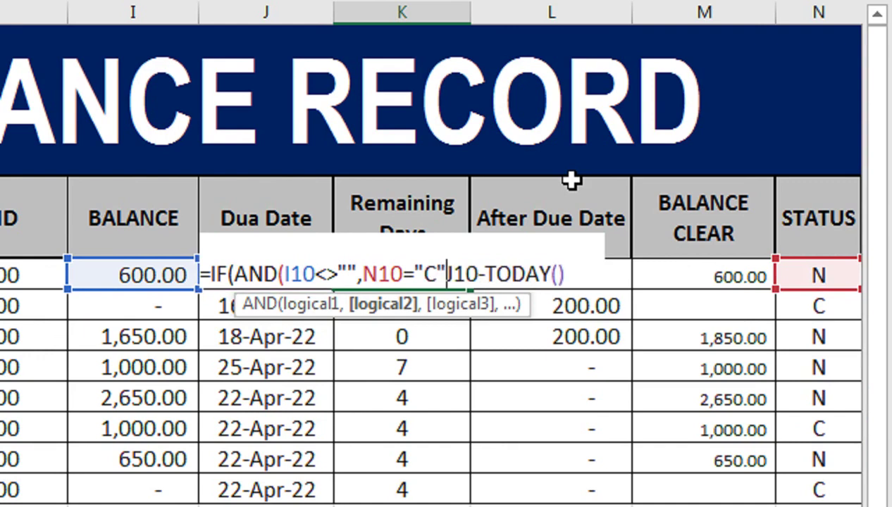
{"action": "type", "text": ")"}
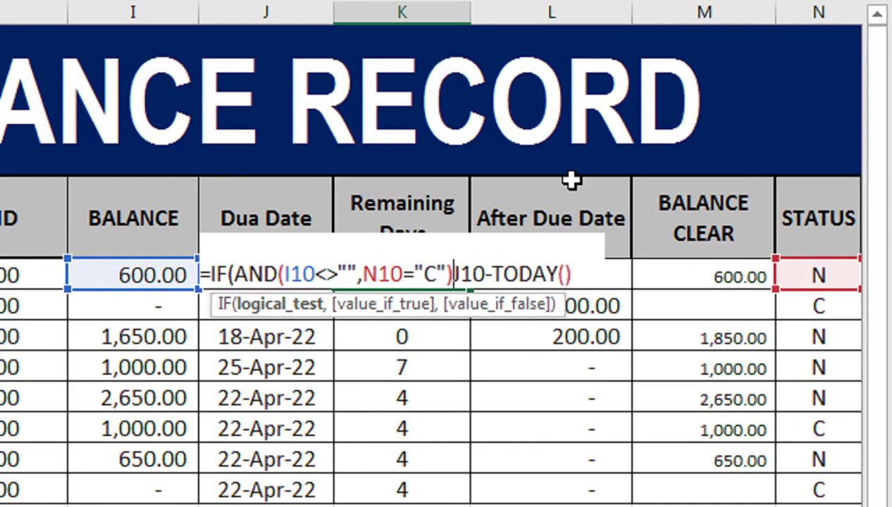
{"action": "type", "text": ",\""}
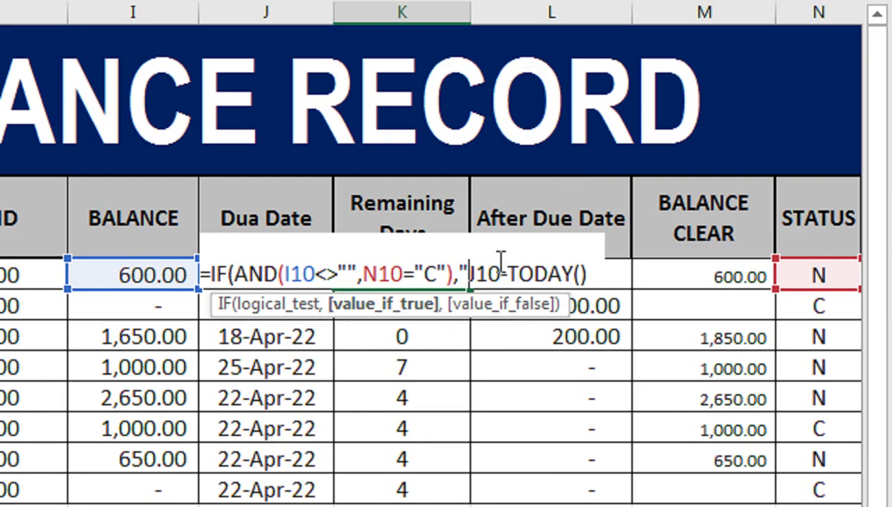
{"action": "type", "text": "\""}
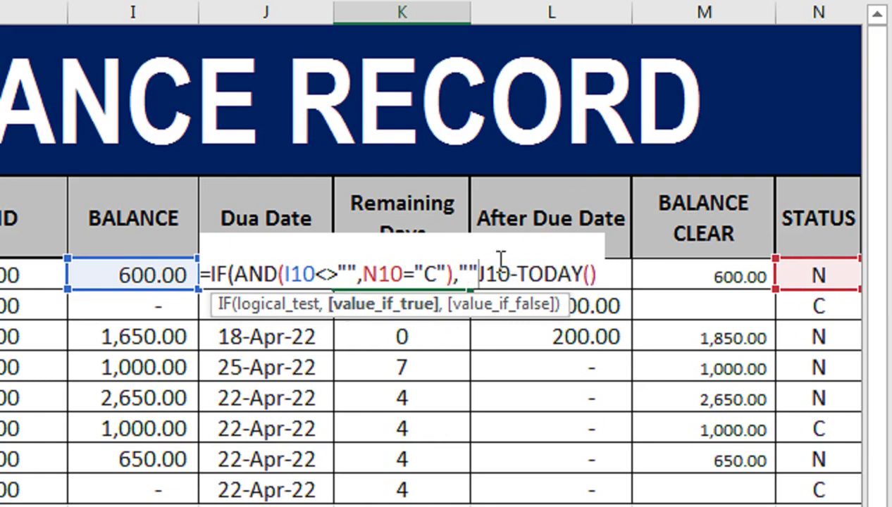
{"action": "type", "text": ","}
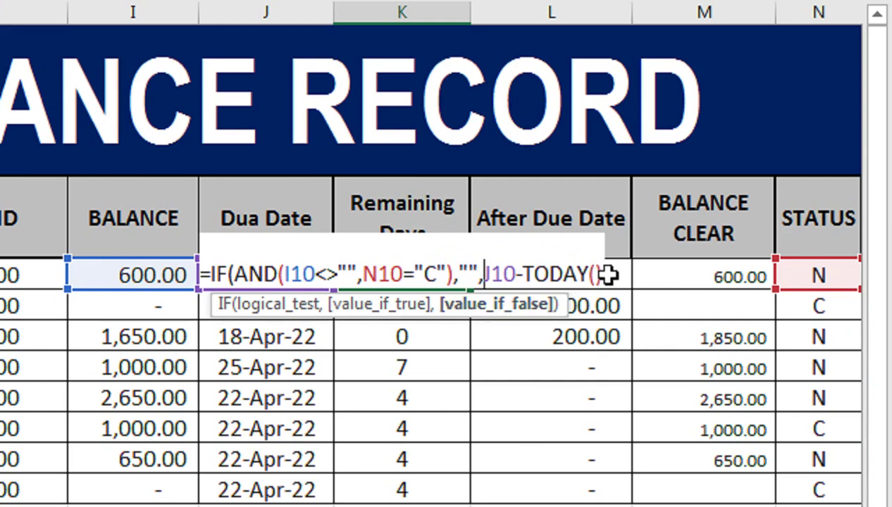
{"action": "left_click", "coordinate": [594, 269]}
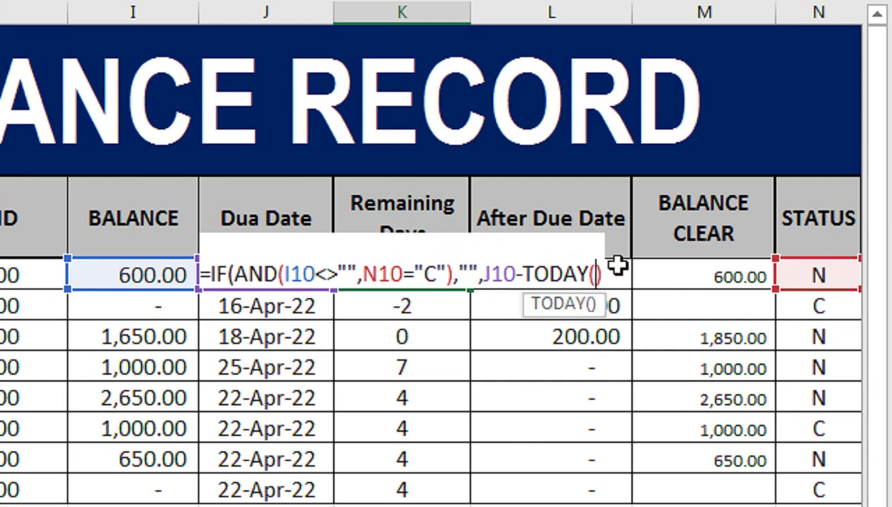
{"action": "left_click", "coordinate": [621, 267]}
{"action": "key", "text": "Return"}
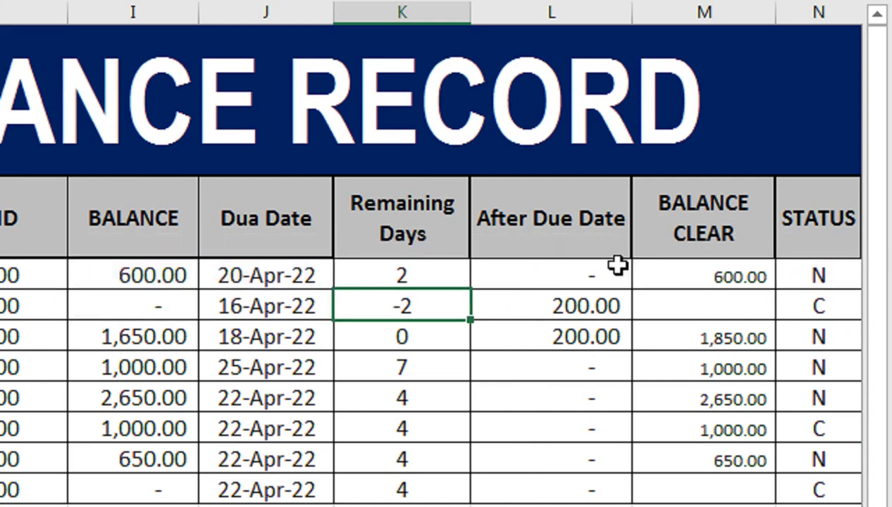
Fill the Remaining Days formula in K10 down to K17.
{"action": "left_click", "coordinate": [433, 275]}
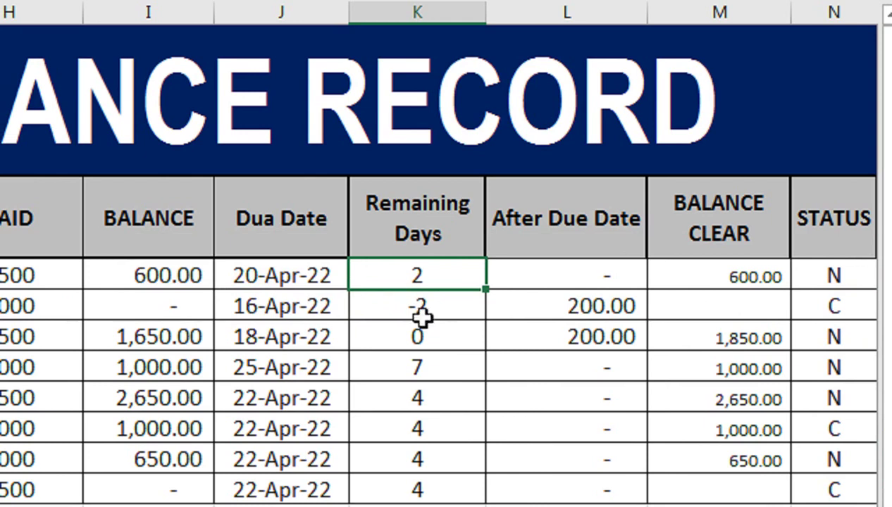
{"action": "left_click_drag", "start_coordinate": [486, 289], "coordinate": [494, 501]}
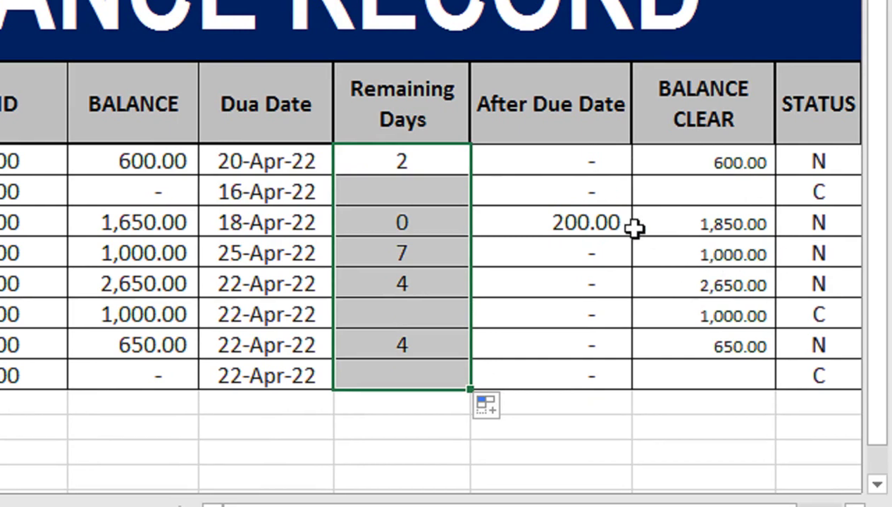
{"action": "left_click", "coordinate": [814, 185]}
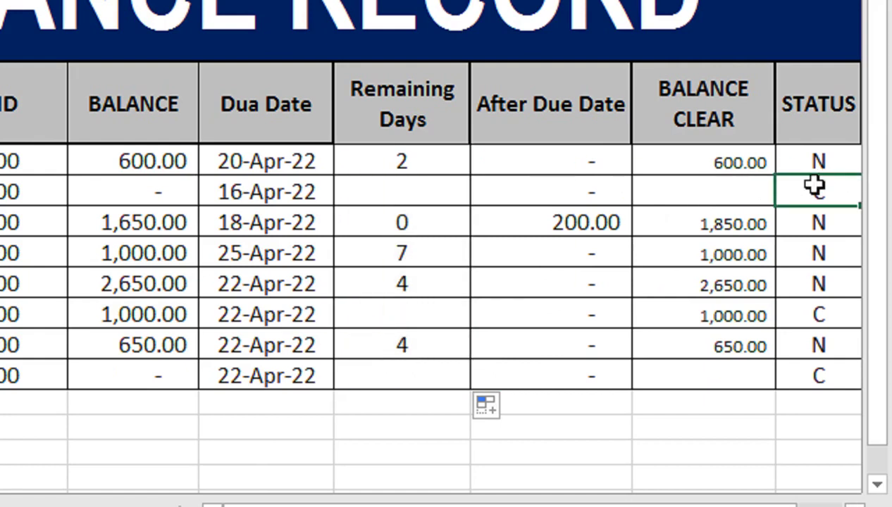
Change the status code in N12 to C.
{"action": "left_click", "coordinate": [821, 220]}
{"action": "left_click", "coordinate": [817, 279]}
{"action": "left_click", "coordinate": [833, 223]}
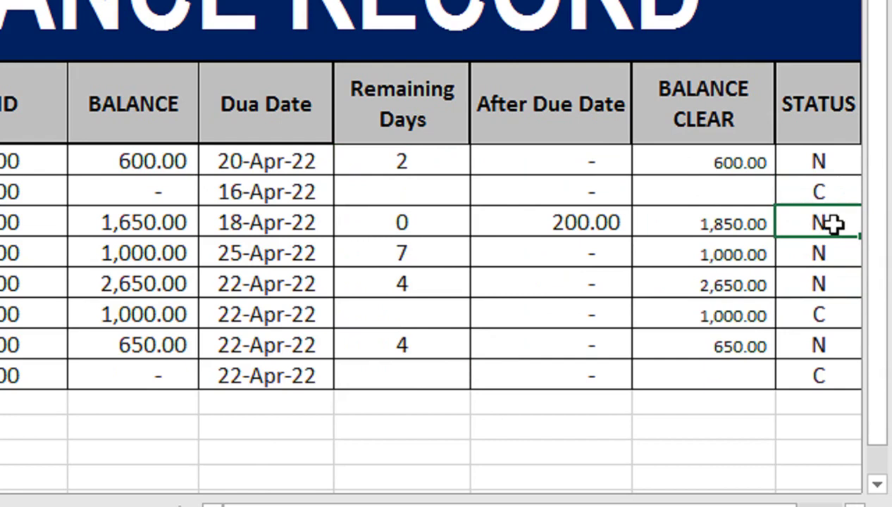
{"action": "type", "text": "B"}
{"action": "left_click", "coordinate": [812, 279]}
{"action": "left_click", "coordinate": [819, 221]}
{"action": "type", "text": "B"}
{"action": "left_click", "coordinate": [708, 339]}
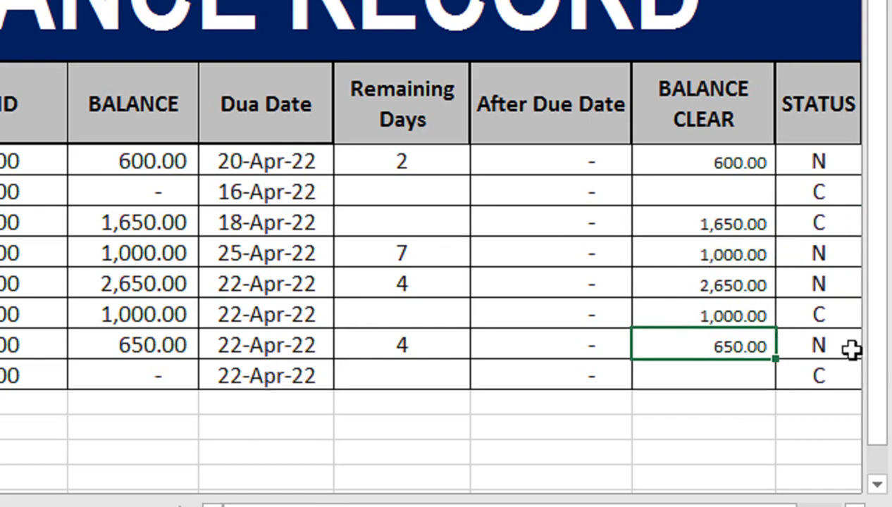
Change the status codes in N14 and N13 to C.
{"action": "left_click", "coordinate": [817, 282]}
{"action": "type", "text": "C"}
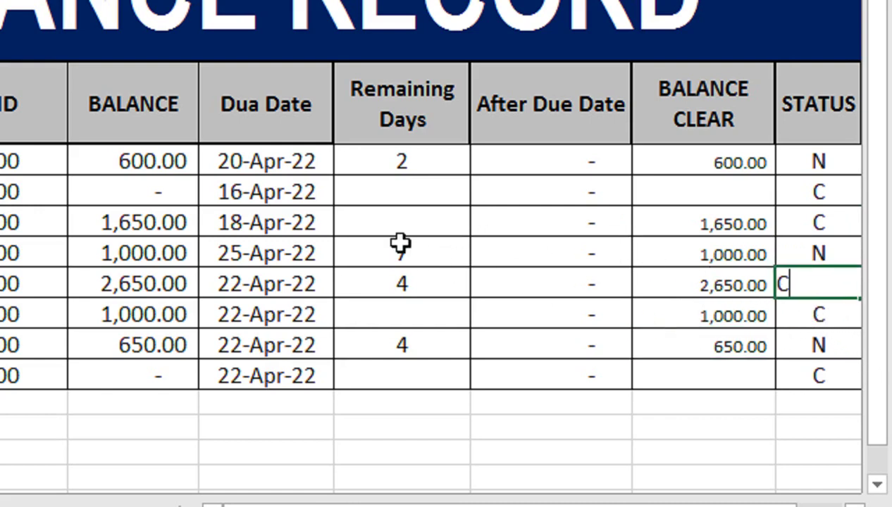
{"action": "left_click", "coordinate": [641, 231]}
{"action": "left_click", "coordinate": [782, 251]}
{"action": "type", "text": "N"}
{"action": "left_click", "coordinate": [702, 317]}
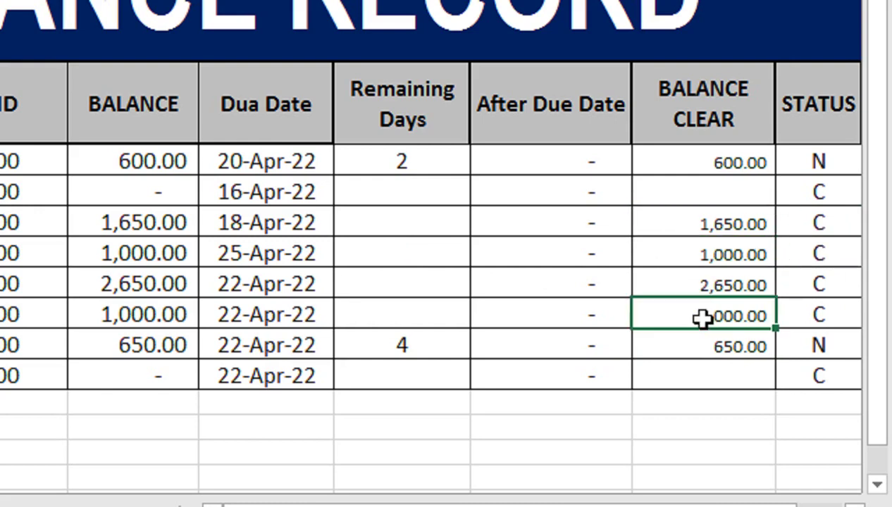
Change the status code in N10 to C and re-enter C in N17.
{"action": "left_click", "coordinate": [812, 165]}
{"action": "type", "text": "C"}
{"action": "left_click", "coordinate": [678, 254]}
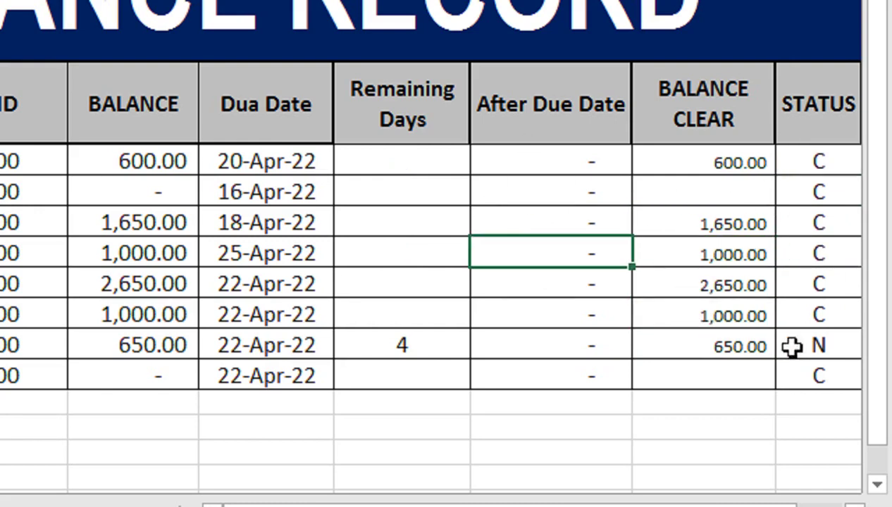
{"action": "left_click", "coordinate": [801, 373]}
{"action": "type", "text": "C"}
{"action": "left_click", "coordinate": [638, 304]}
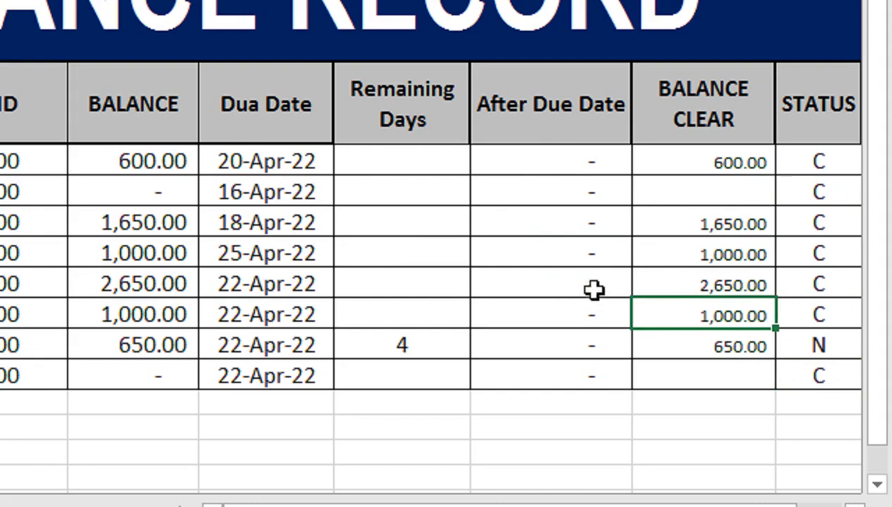
Set the due date in J16, in the row still marked N, to 4/17/2022.
{"action": "left_click", "coordinate": [826, 348]}
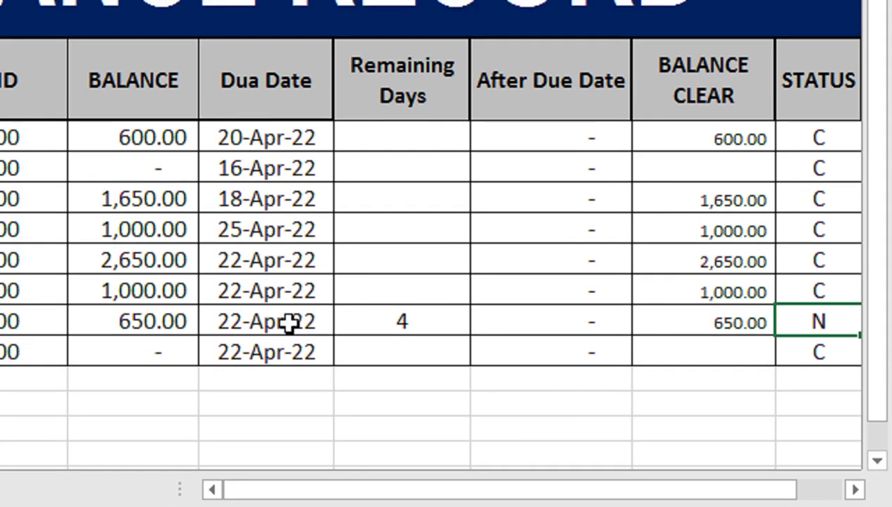
{"action": "double_click", "coordinate": [289, 323]}
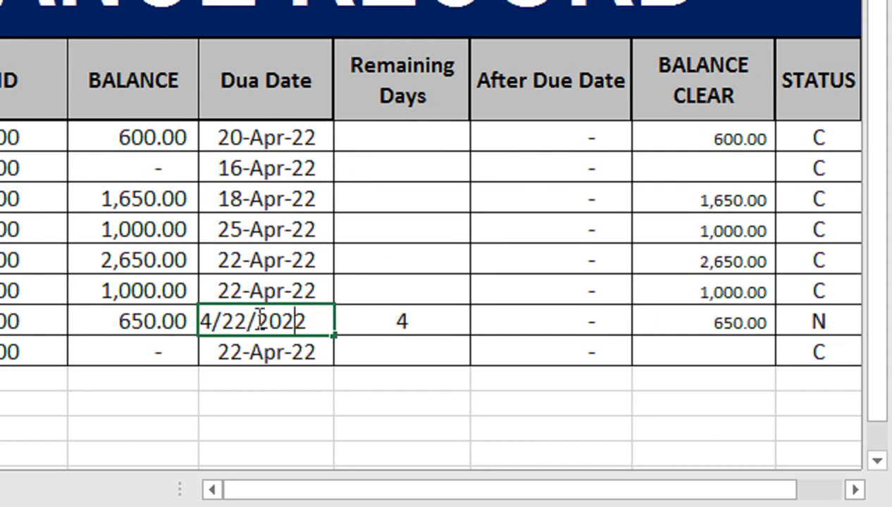
{"action": "key", "text": "BackSpace"}
{"action": "key", "text": "BackSpace"}
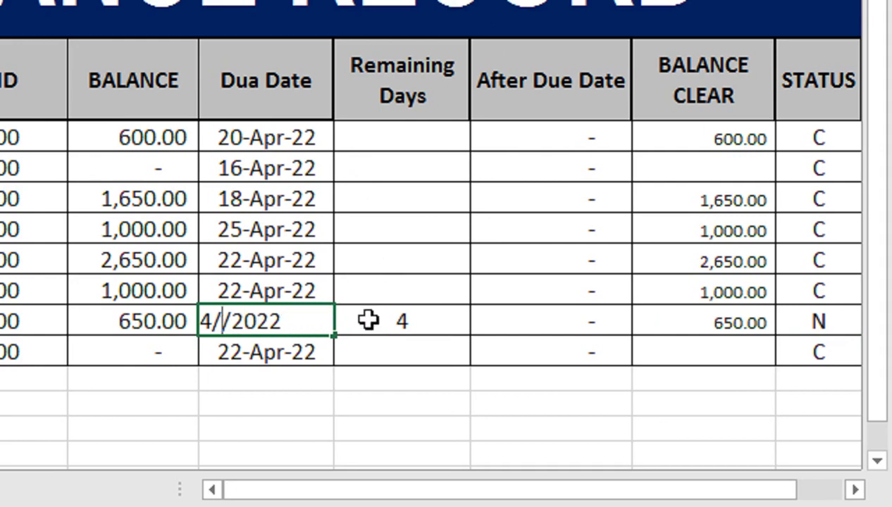
{"action": "type", "text": "17"}
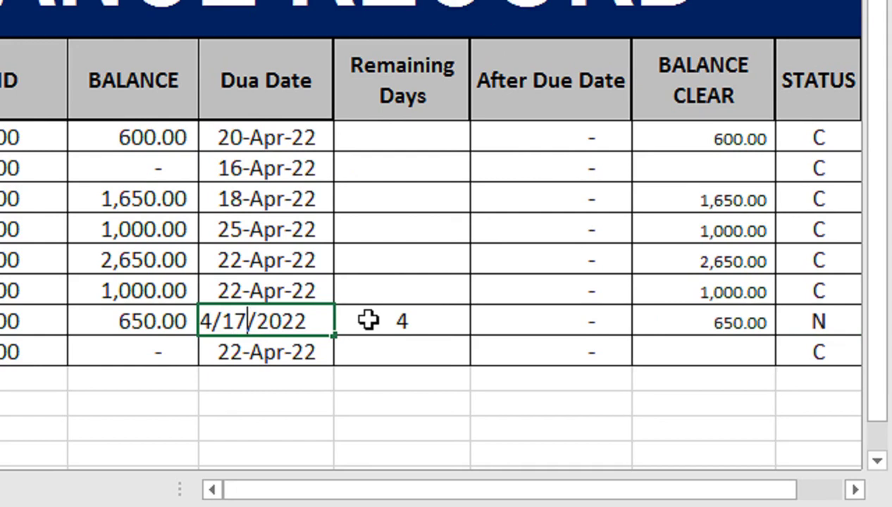
{"action": "key", "text": "Return"}
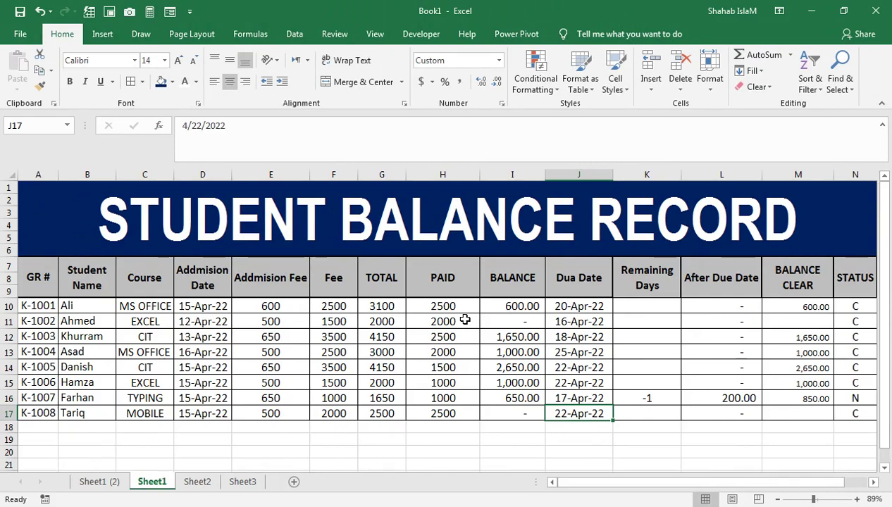
Add an Equal To conditional formatting rule on N10:N17 that shows C with Light Red Fill with Dark Red Text.
{"action": "left_click_drag", "start_coordinate": [860, 304], "coordinate": [855, 414]}
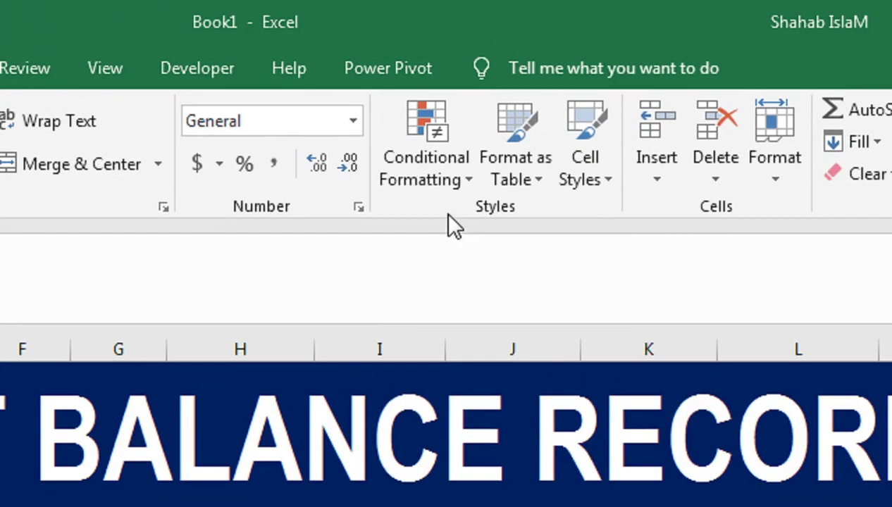
{"action": "left_click", "coordinate": [427, 169]}
{"action": "mouse_move", "coordinate": [574, 224]}
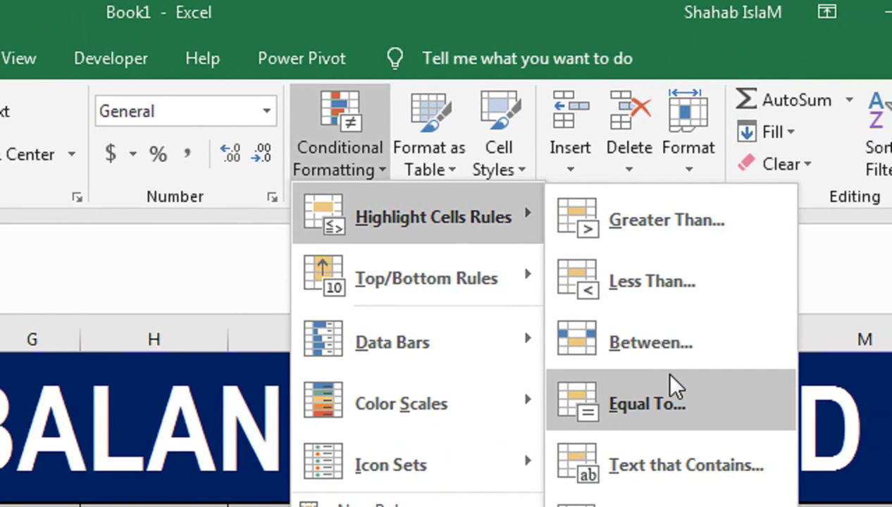
{"action": "left_click", "coordinate": [673, 386]}
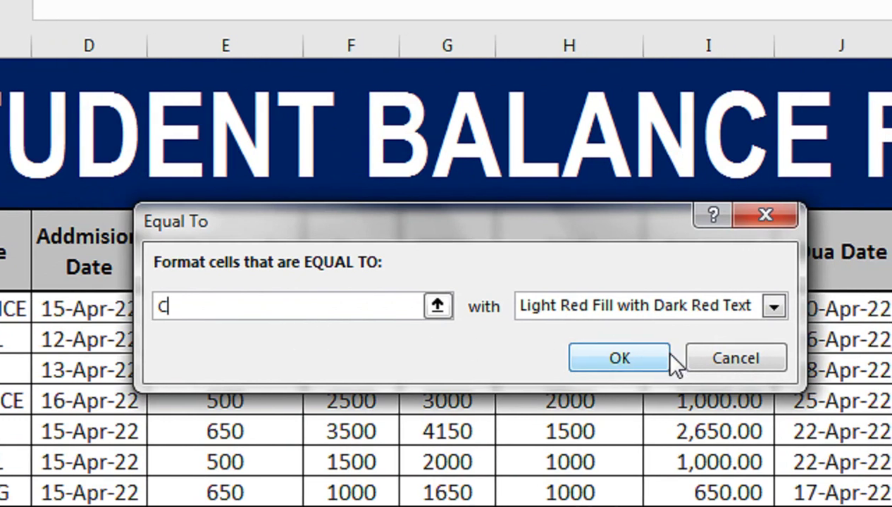
{"action": "left_click", "coordinate": [663, 359]}
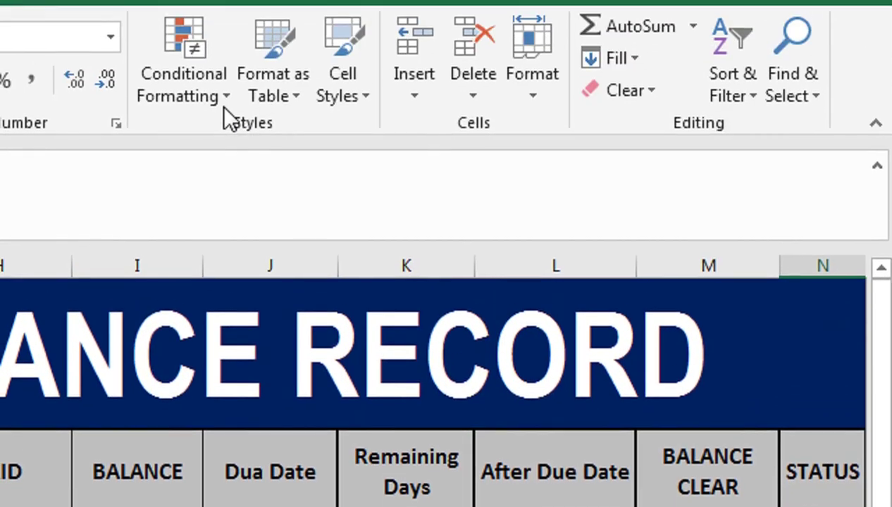
Create a second Equal To highlight rule on N10:N17 for the value N and open its custom format settings.
{"action": "left_click", "coordinate": [227, 134]}
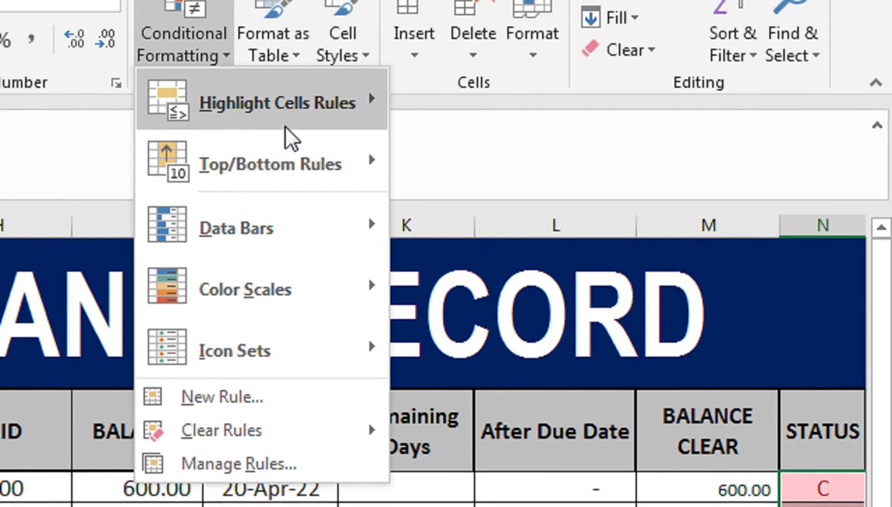
{"action": "mouse_move", "coordinate": [288, 169]}
{"action": "left_click", "coordinate": [451, 343]}
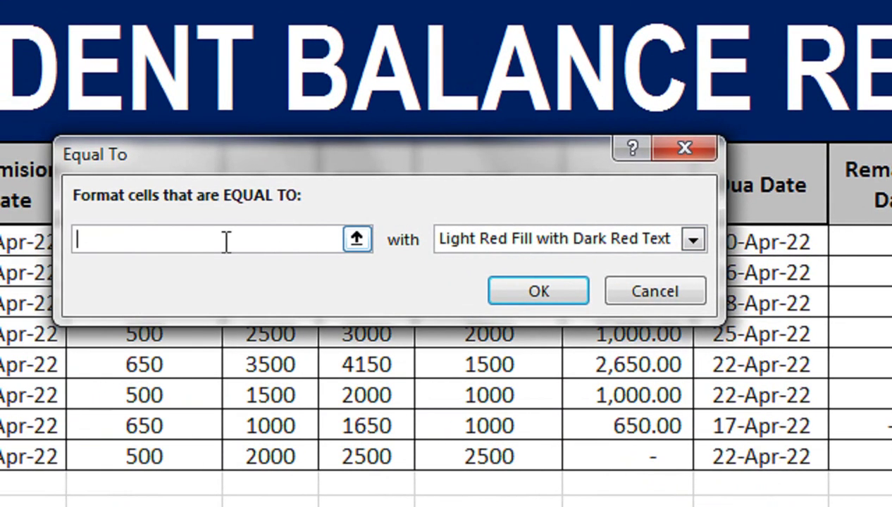
{"action": "left_click", "coordinate": [476, 245]}
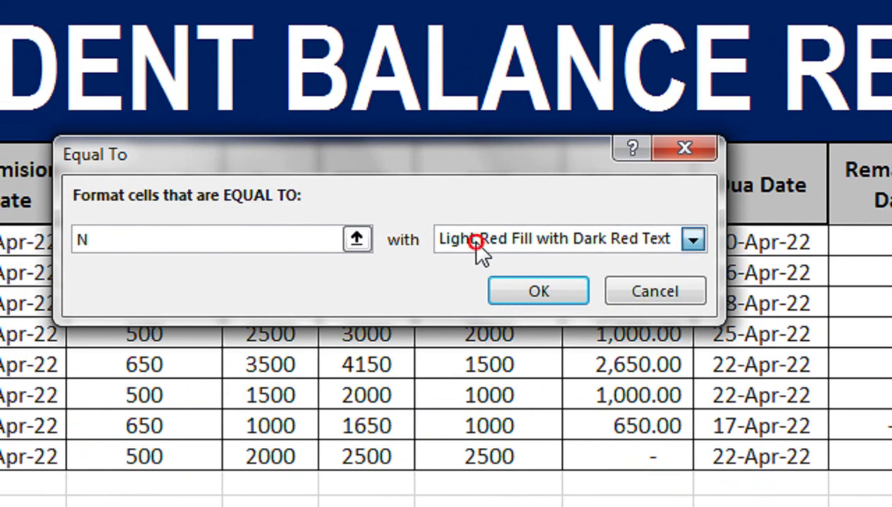
{"action": "left_click", "coordinate": [469, 372]}
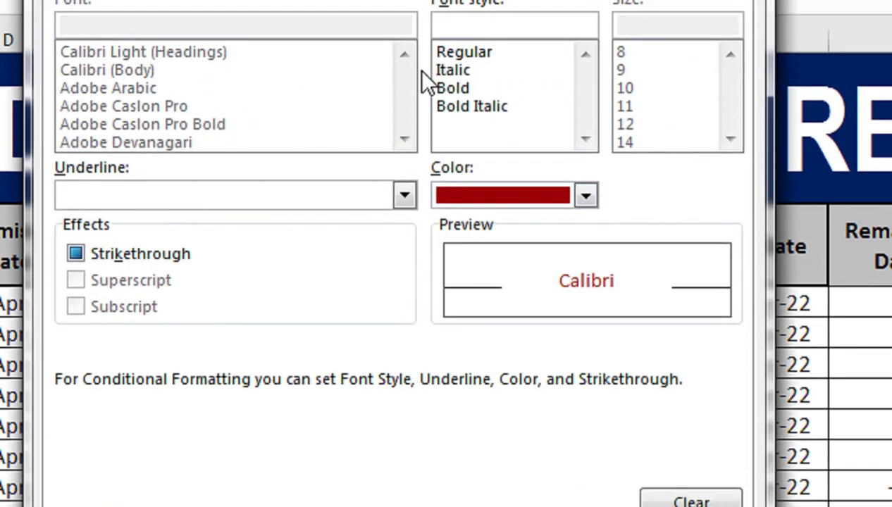
Give the N rule a custom format of bold white text on a dark red fill and apply it.
{"action": "left_click", "coordinate": [312, 108]}
{"action": "left_click", "coordinate": [80, 382]}
{"action": "left_click", "coordinate": [162, 108]}
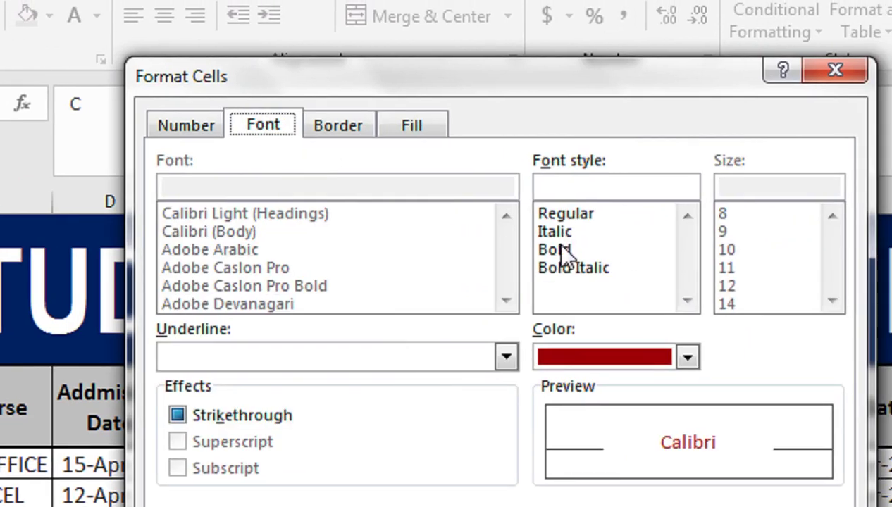
{"action": "left_click", "coordinate": [574, 251]}
{"action": "left_click", "coordinate": [638, 358]}
{"action": "left_click", "coordinate": [567, 451]}
{"action": "left_click", "coordinate": [681, 480]}
{"action": "left_click", "coordinate": [622, 195]}
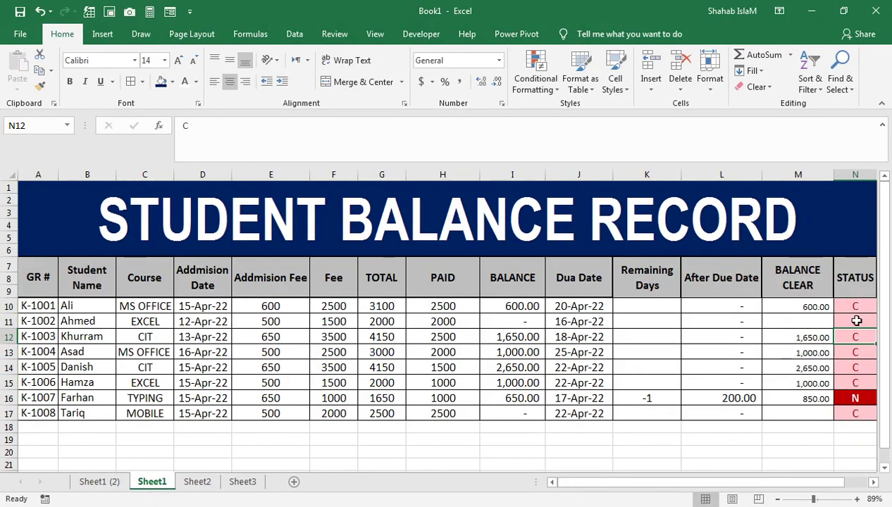
Change the status codes in N11 and N13 to N.
{"action": "left_click", "coordinate": [857, 321]}
{"action": "type", "text": "N"}
{"action": "key", "text": "Return"}
{"action": "key", "text": "Down"}
{"action": "type", "text": "N"}
{"action": "left_click", "coordinate": [527, 350]}
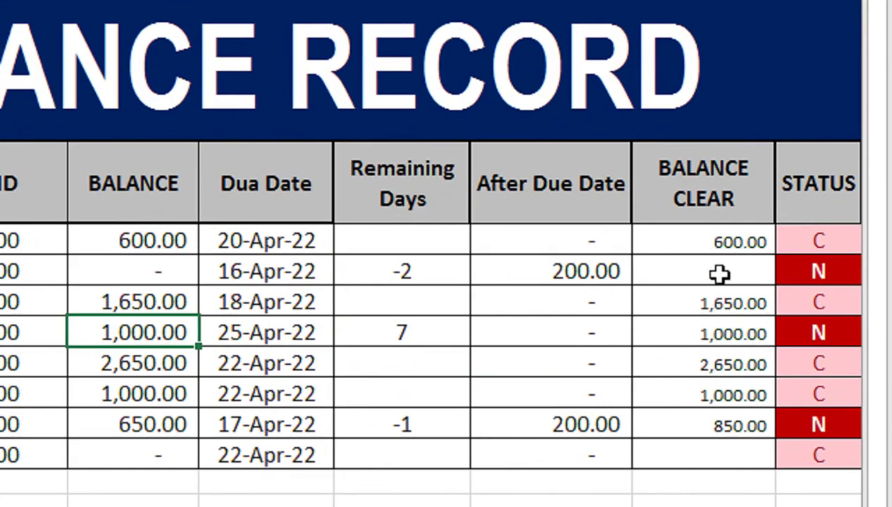
Set the status code in N11 back to C.
{"action": "left_click", "coordinate": [818, 271]}
{"action": "type", "text": "C"}
{"action": "left_click", "coordinate": [809, 329]}
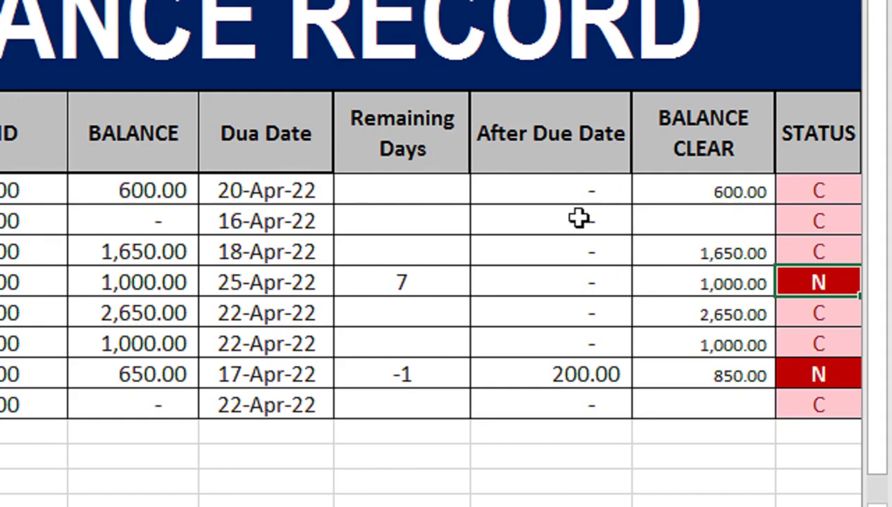
Review the Remaining Days formula in K10 without changing it.
{"action": "double_click", "coordinate": [416, 187]}
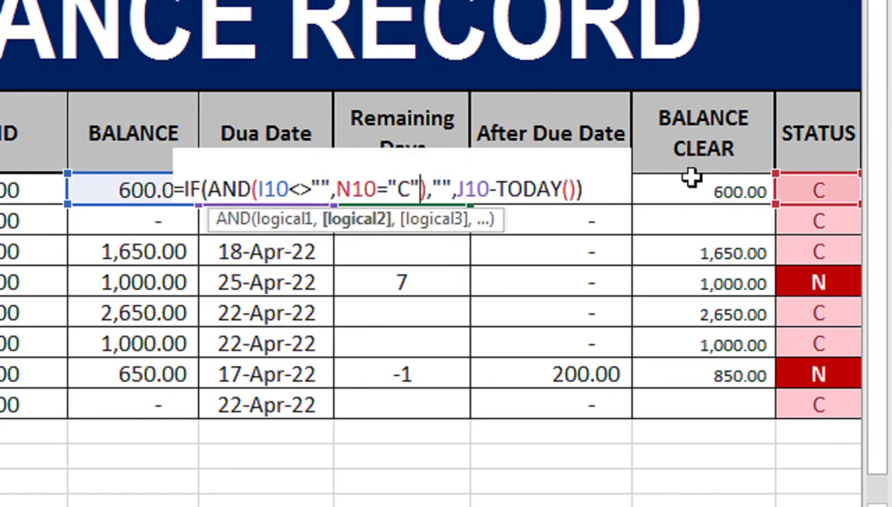
{"action": "key", "text": "Return"}
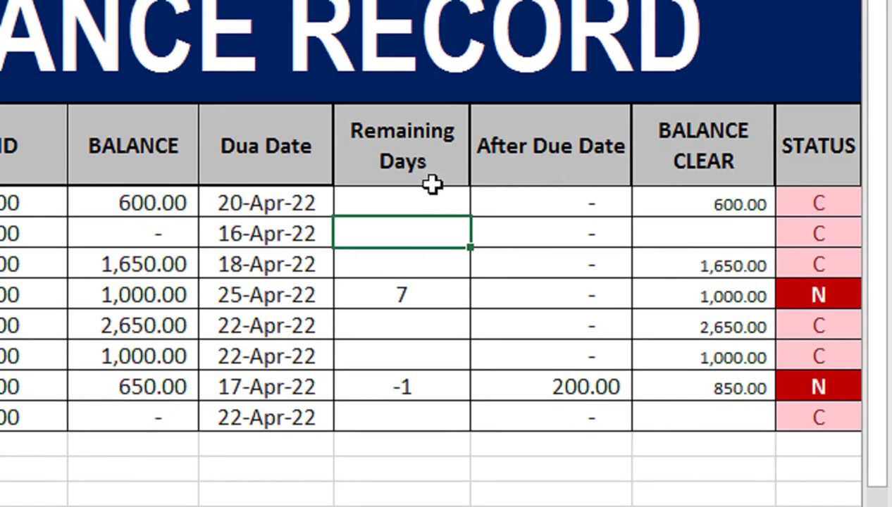